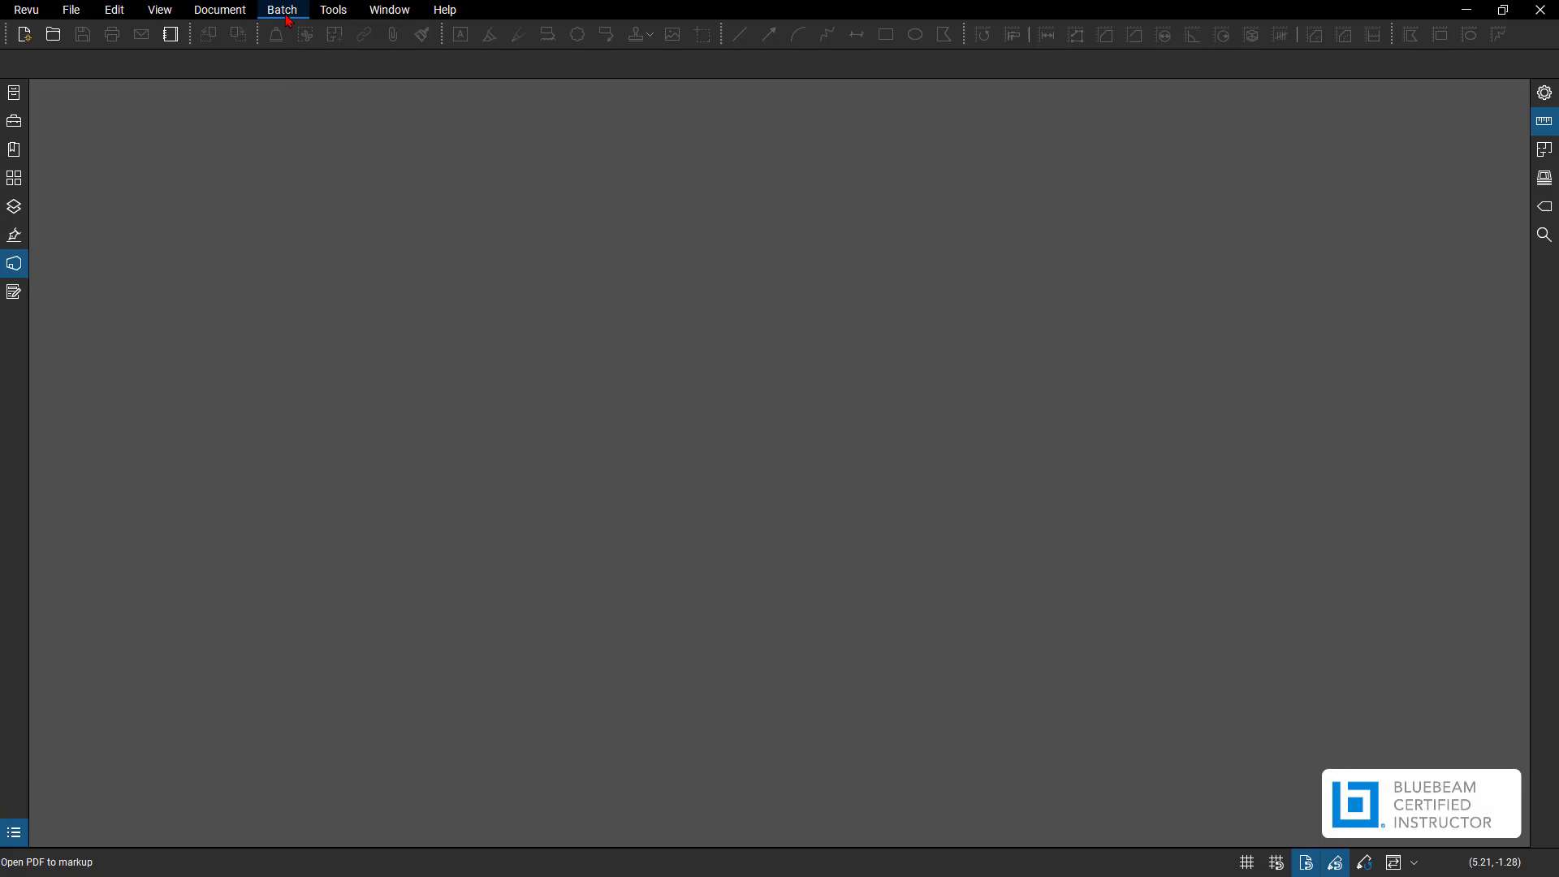
# Step: Start a Batch Slip Sheet and select both Syracuse PDFs in the Original PDF folder
pyautogui.click(288, 18)
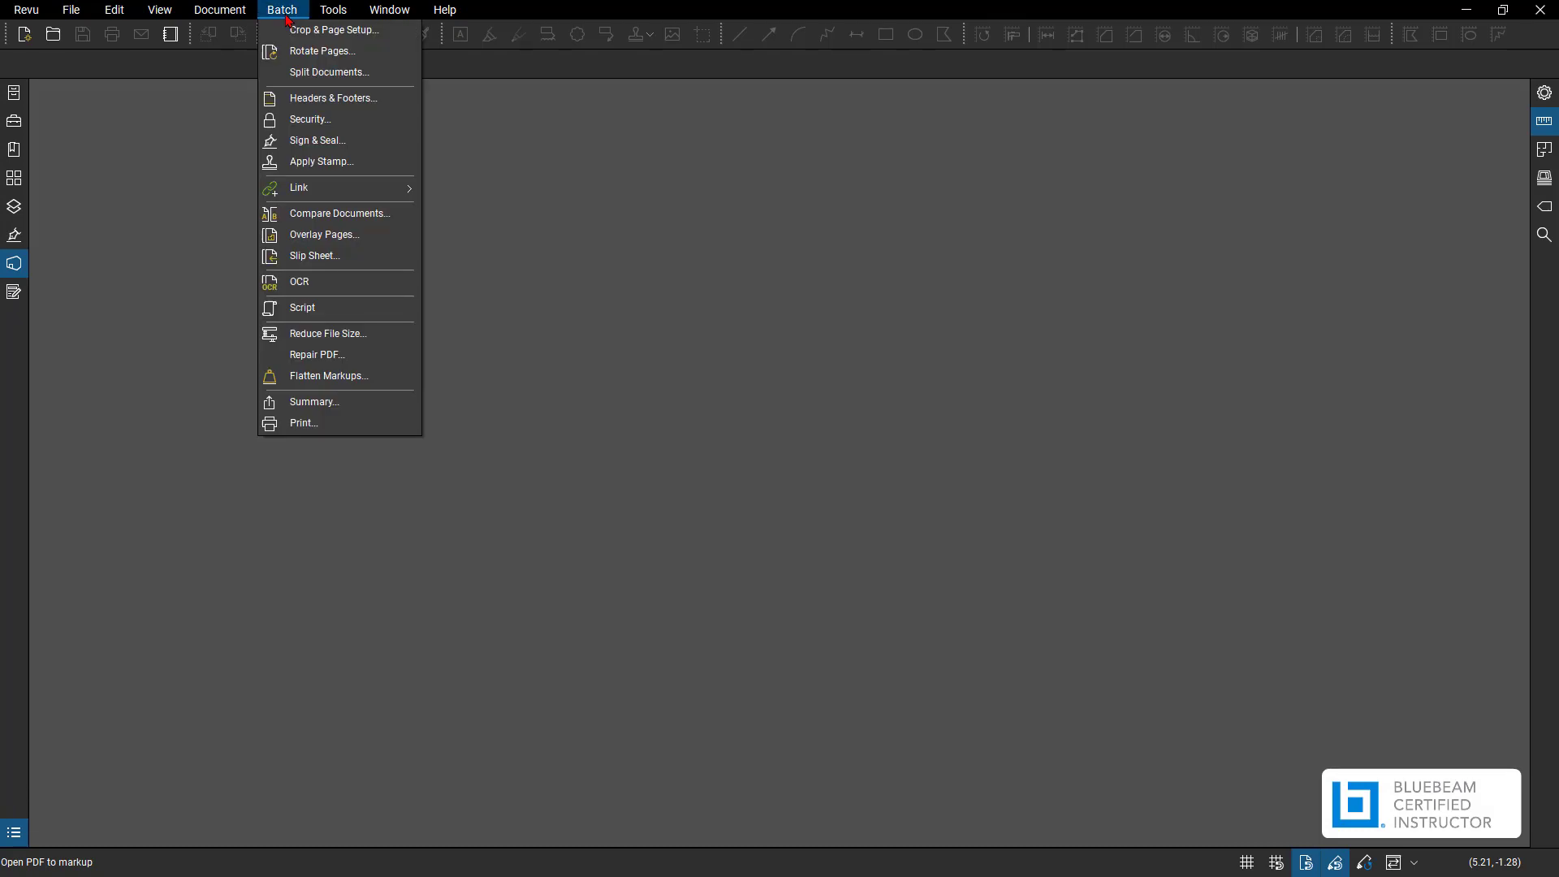
pyautogui.click(344, 262)
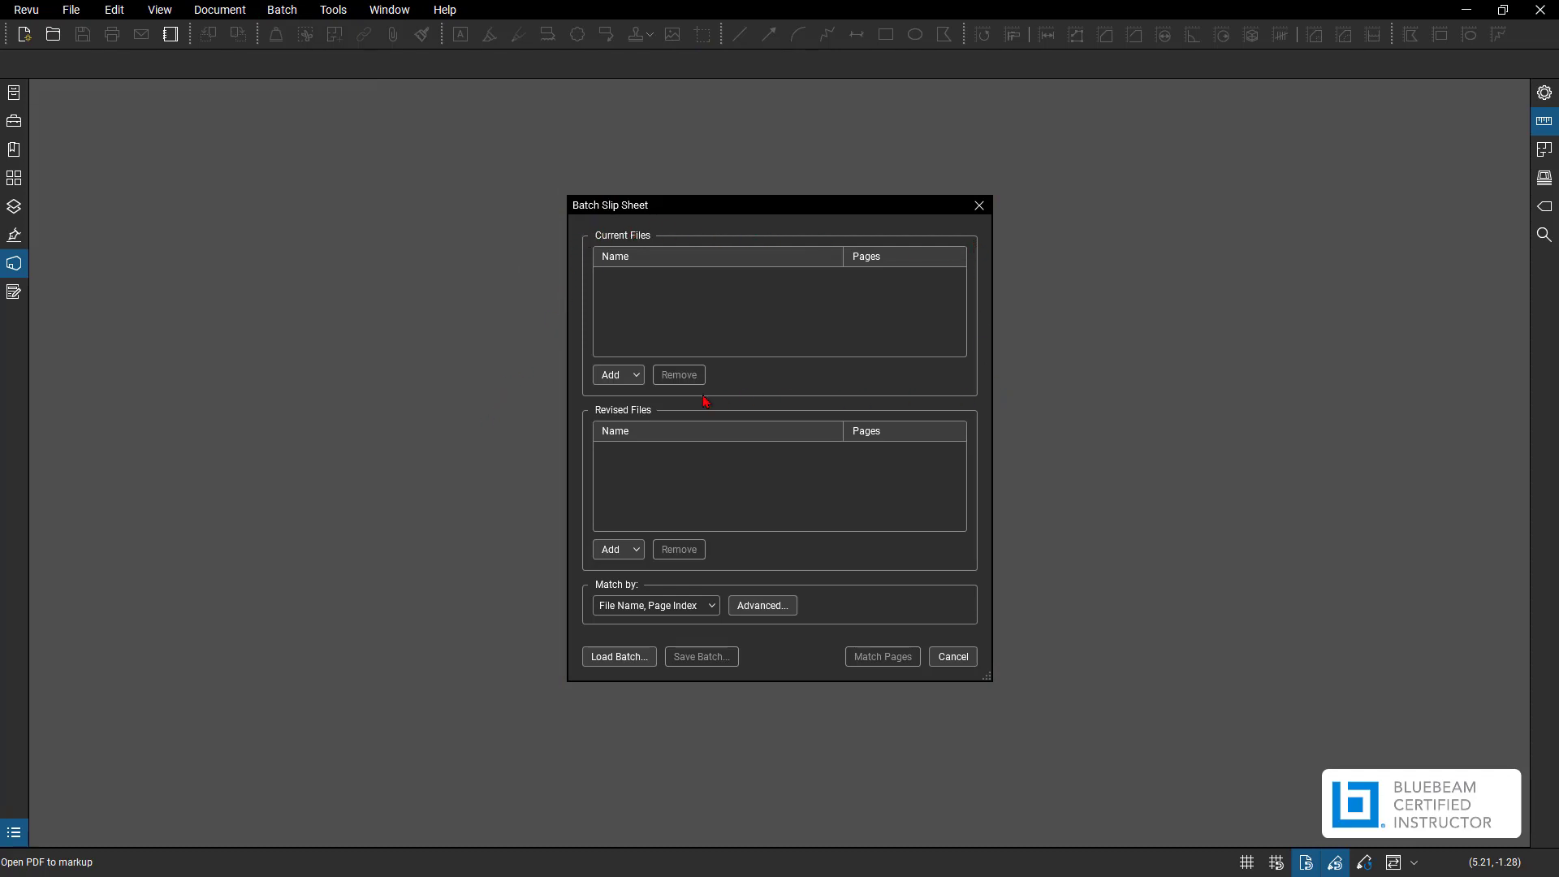
pyautogui.click(636, 379)
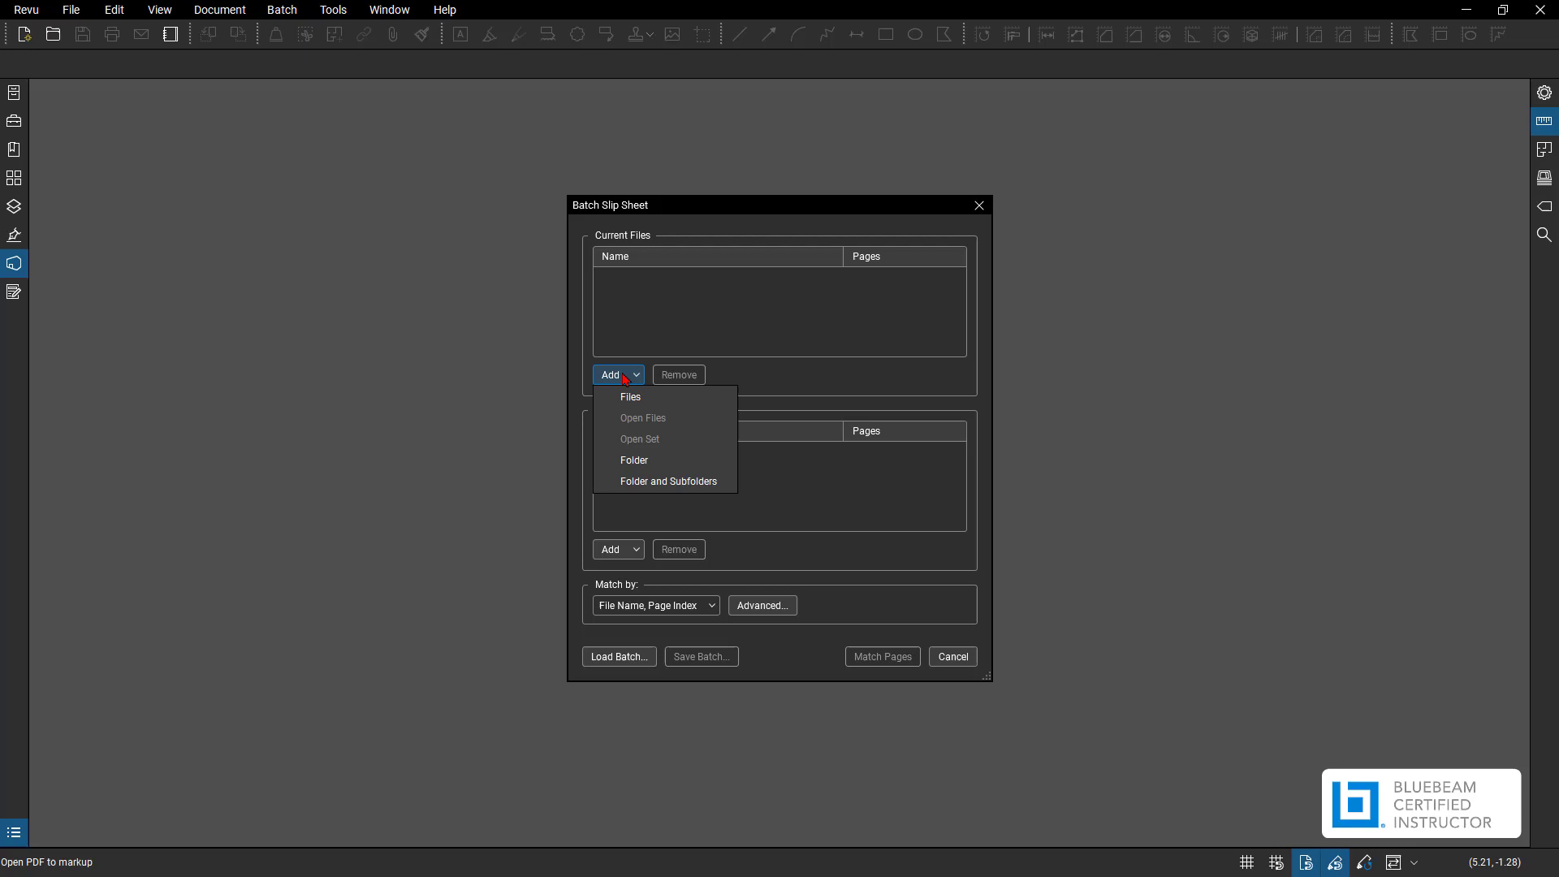
pyautogui.click(638, 396)
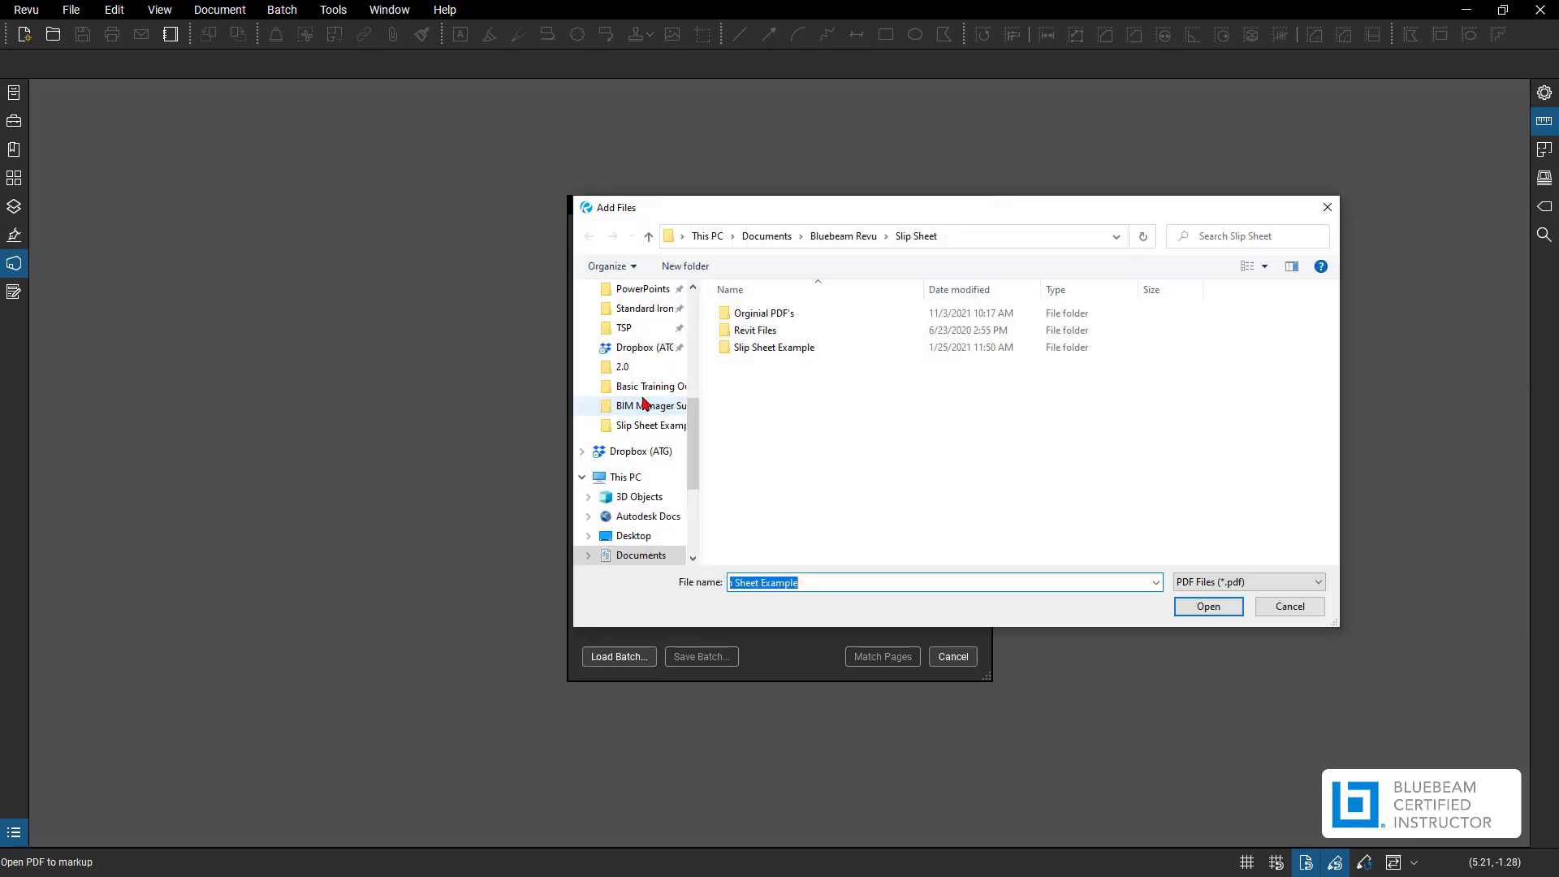
pyautogui.doubleClick(768, 316)
pyautogui.click(768, 317)
pyautogui.keyDown('shift'); pyautogui.click(768, 331); pyautogui.keyUp('shift')
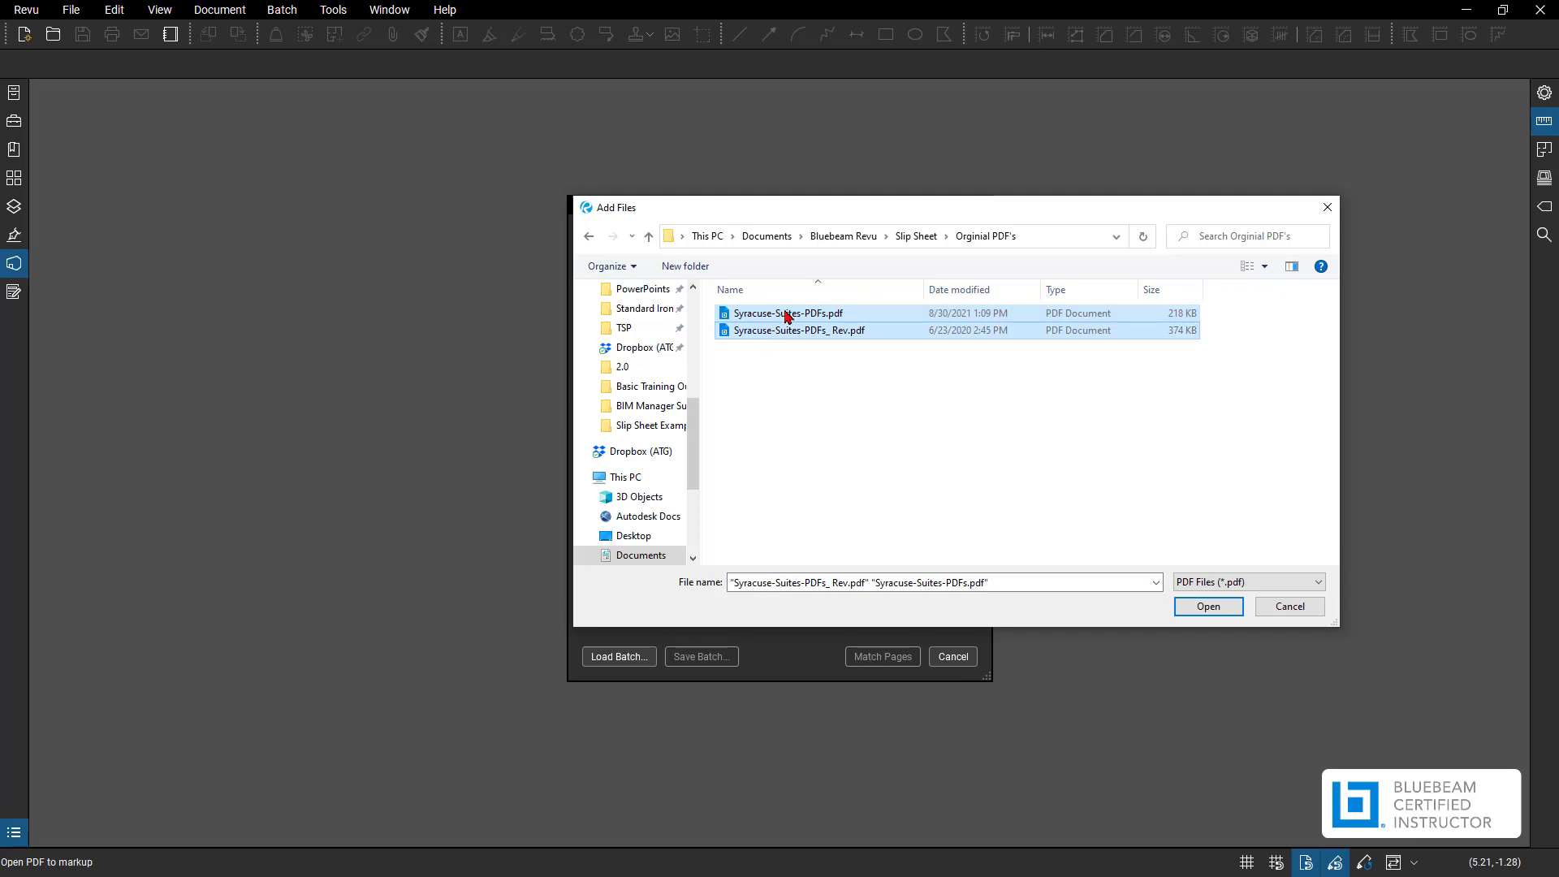
# Step: Paste the Syracuse PDFs into the Slip Sheet Example folder, replacing the existing files
pyautogui.click(916, 236)
pyautogui.doubleClick(806, 348)
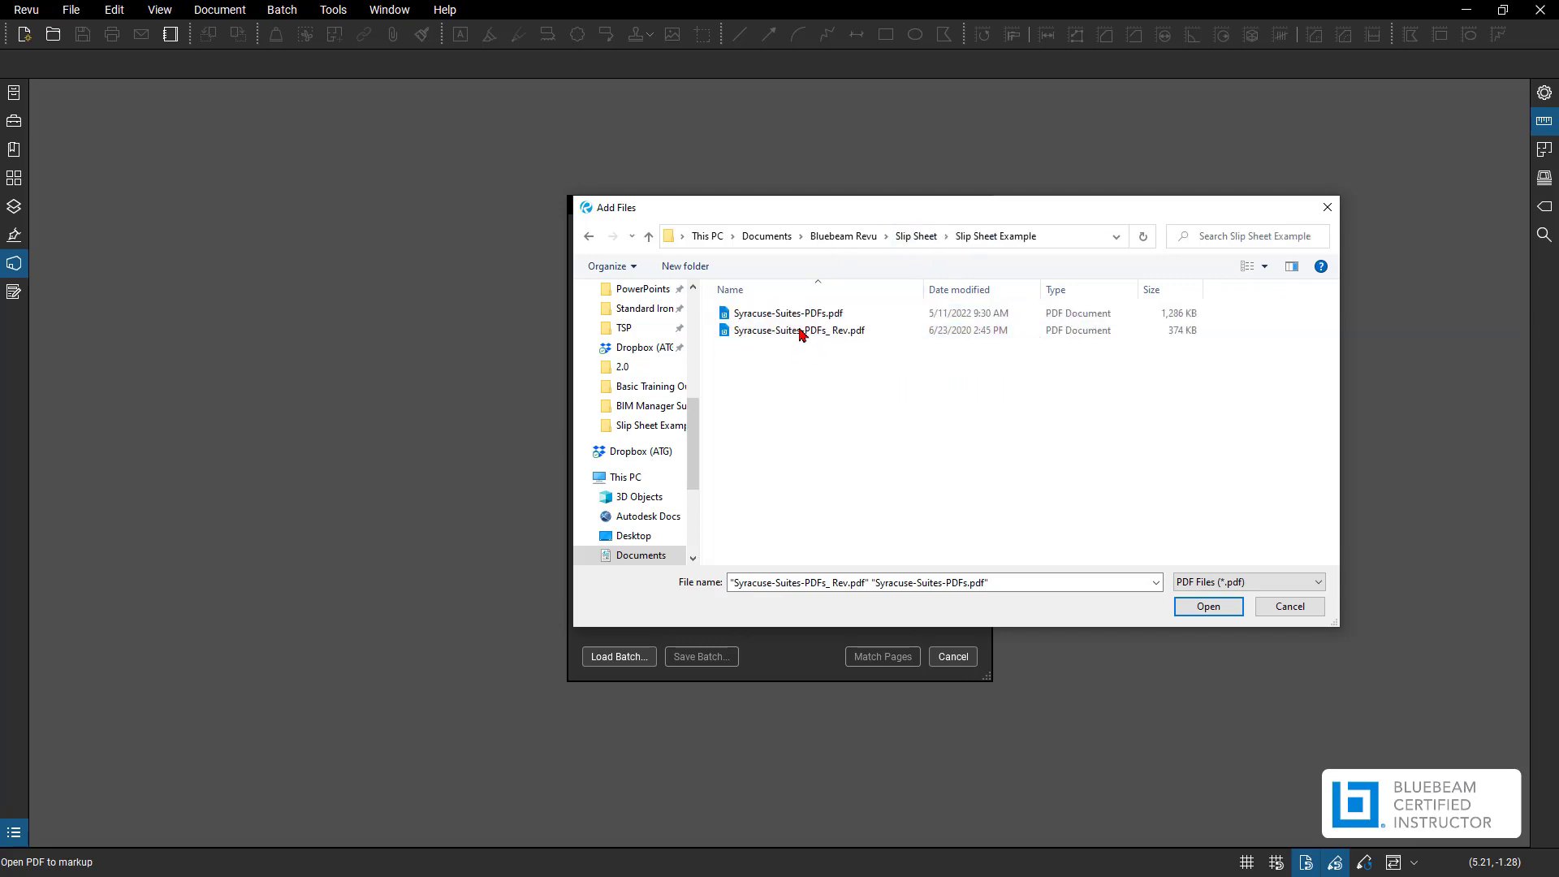
pyautogui.click(795, 316)
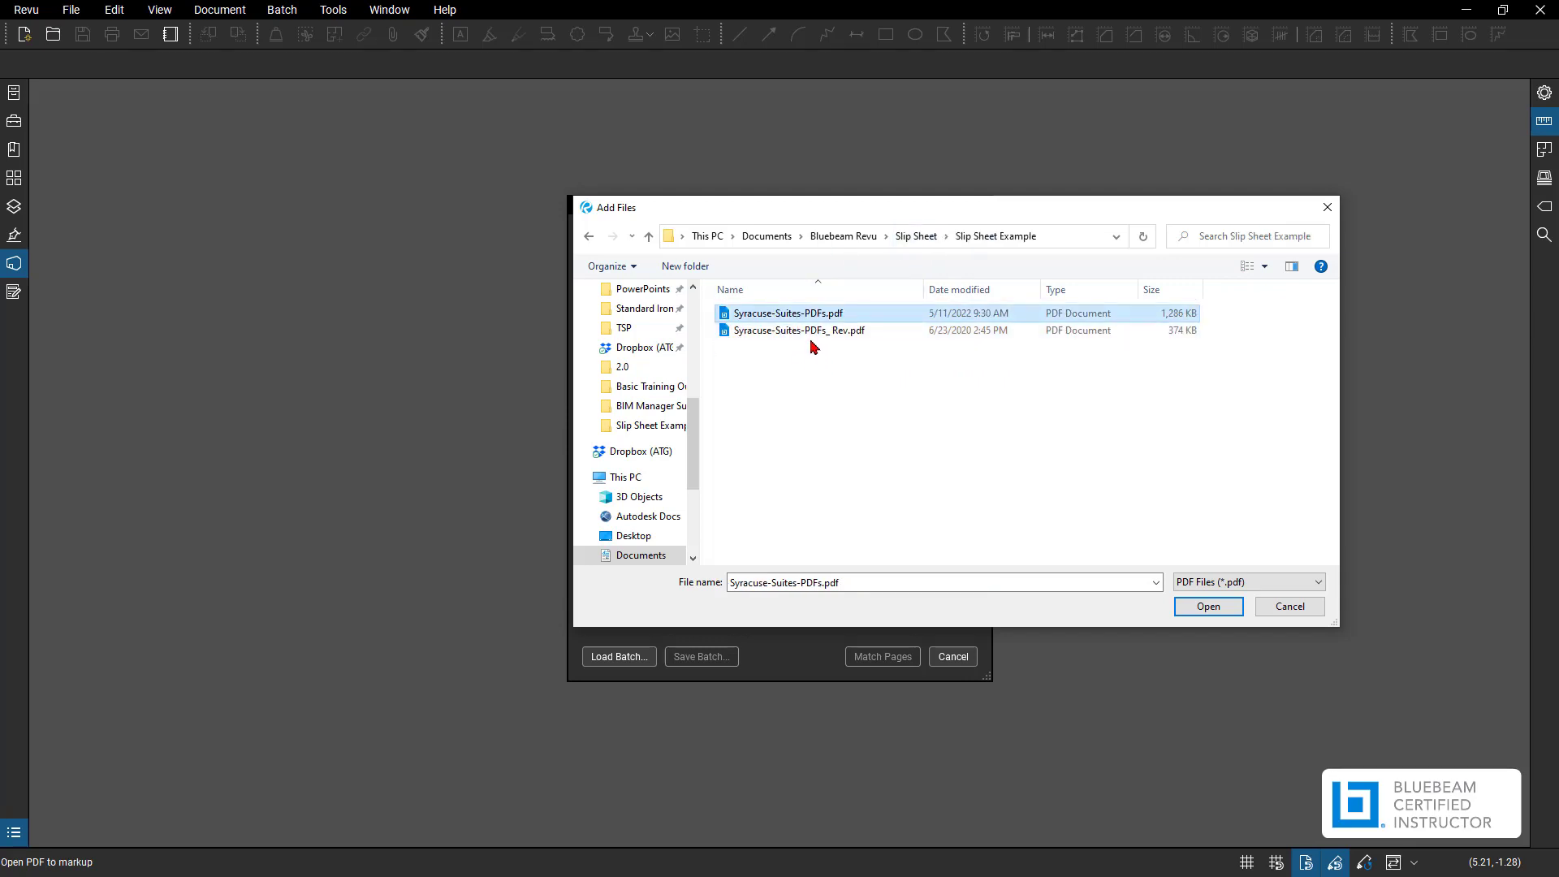
pyautogui.keyDown('shift'); pyautogui.click(812, 334); pyautogui.keyUp('shift')
pyautogui.hotkey('ctrl', 'v')
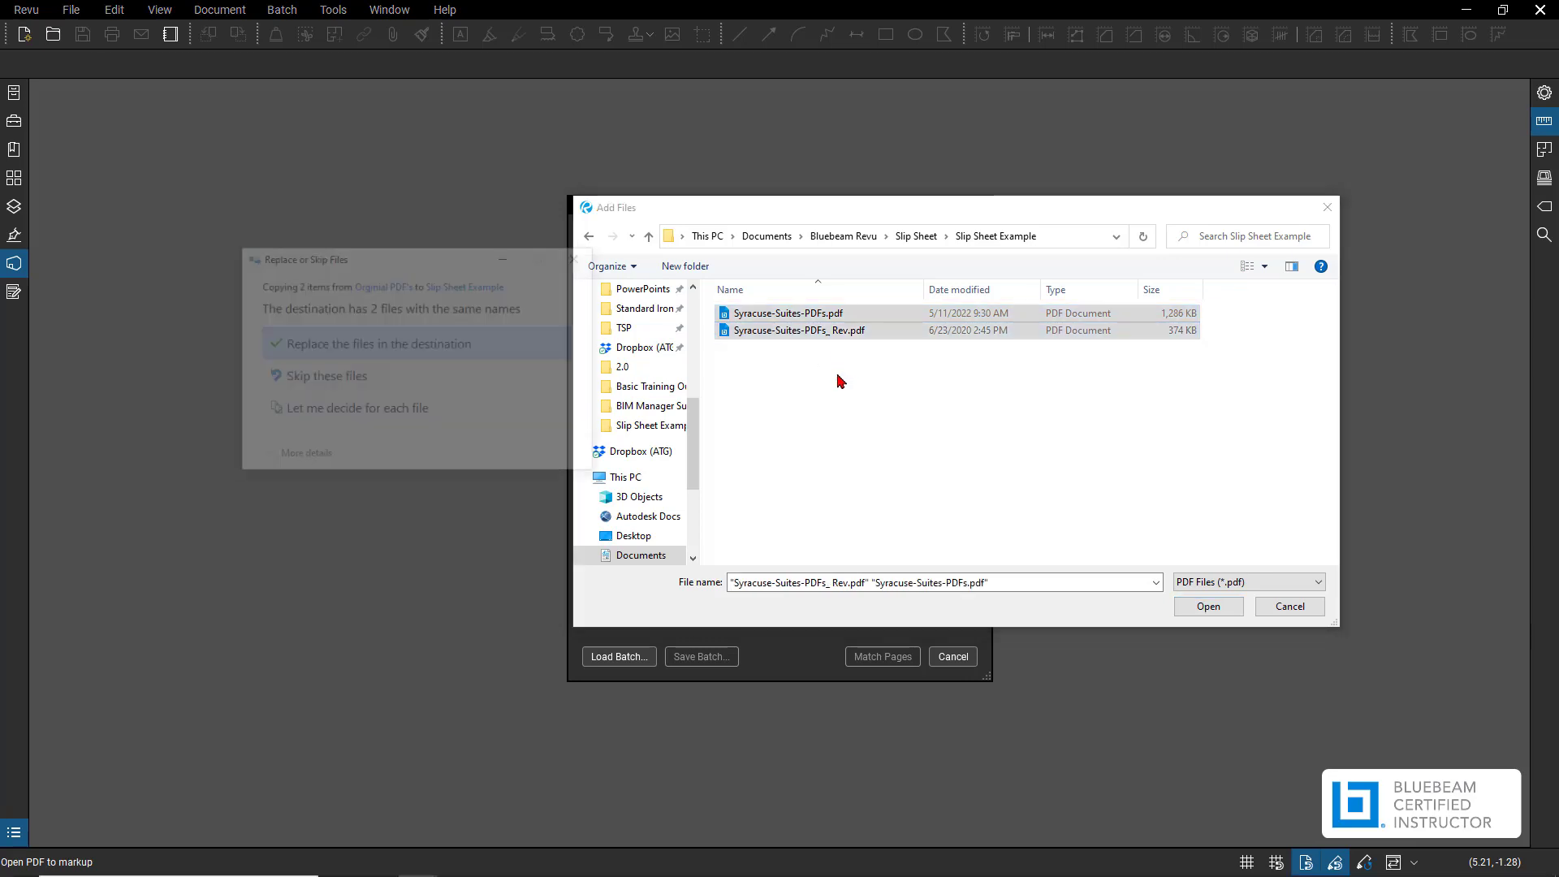
pyautogui.click(362, 339)
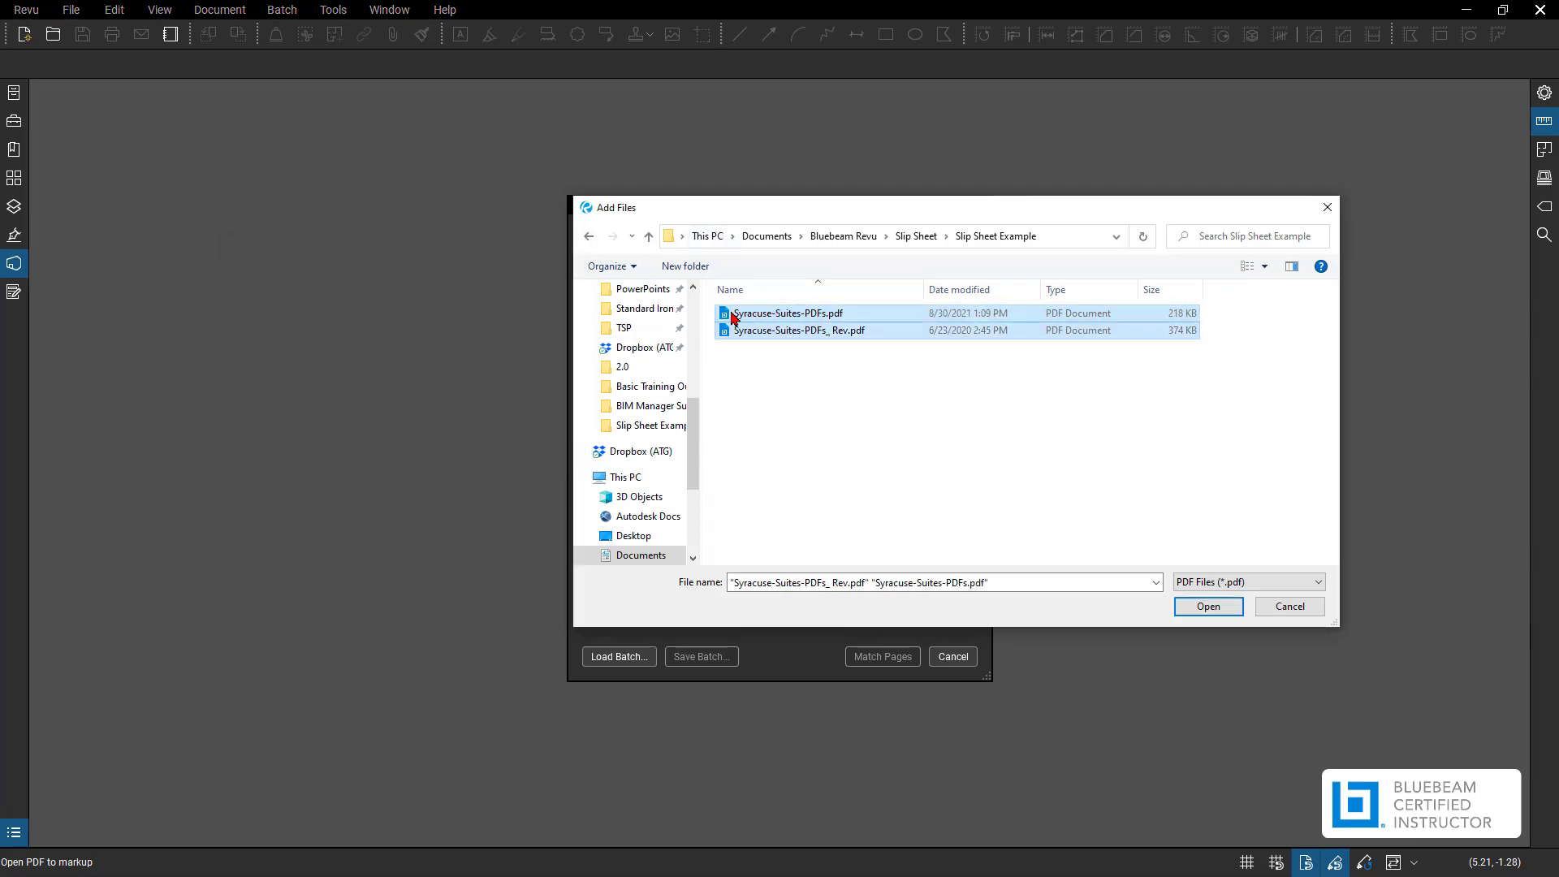
# Step: Add only Syracuse-Suites-PDFs.pdf as the current file, all pages 1–6
pyautogui.click(810, 316)
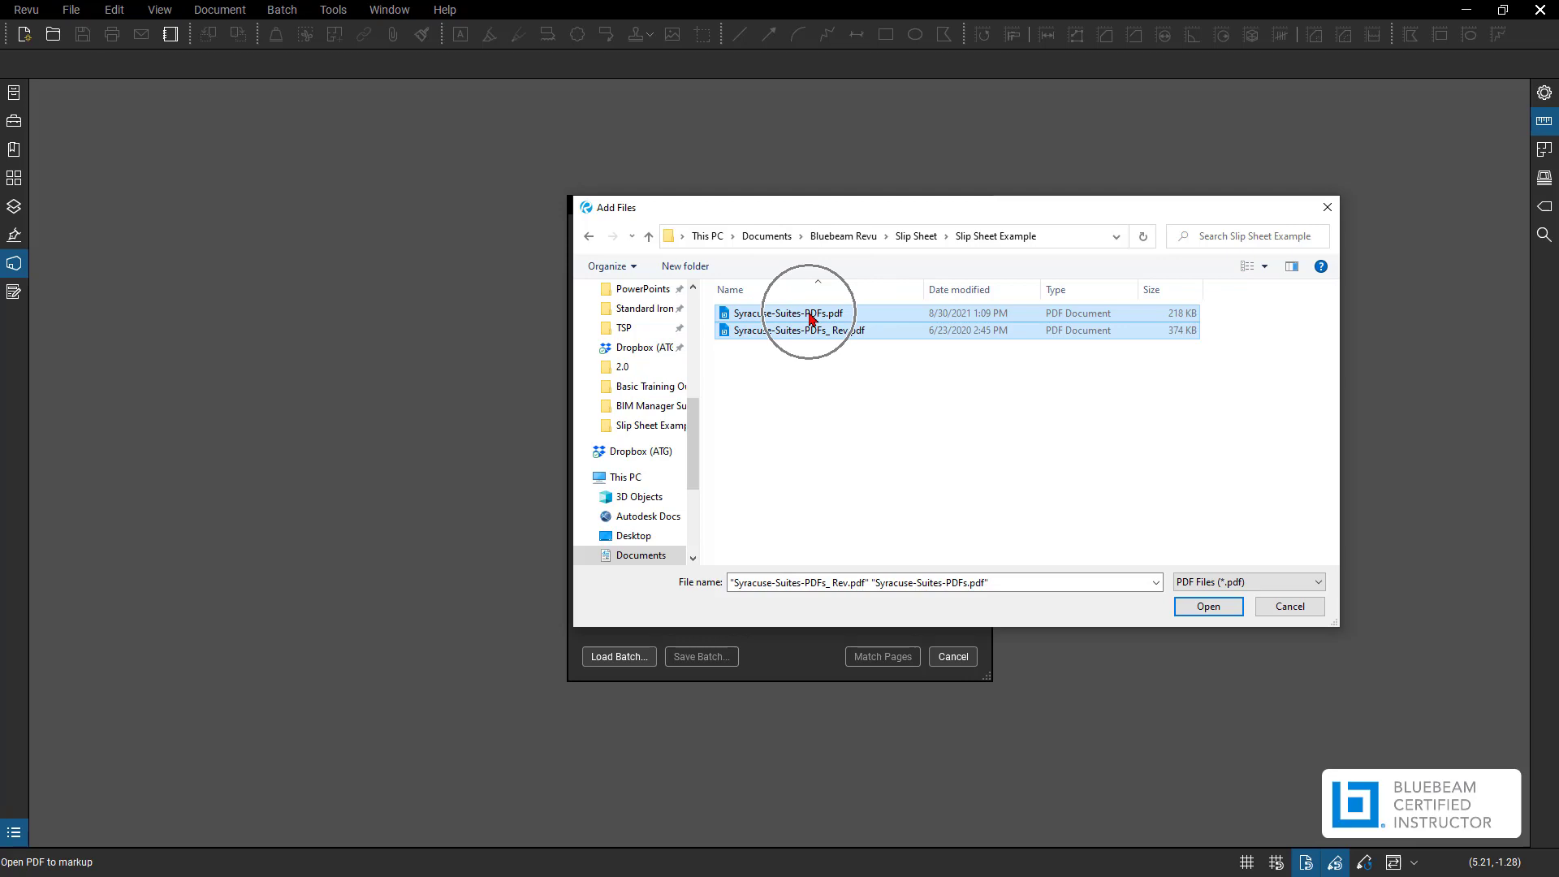
pyautogui.click(811, 331)
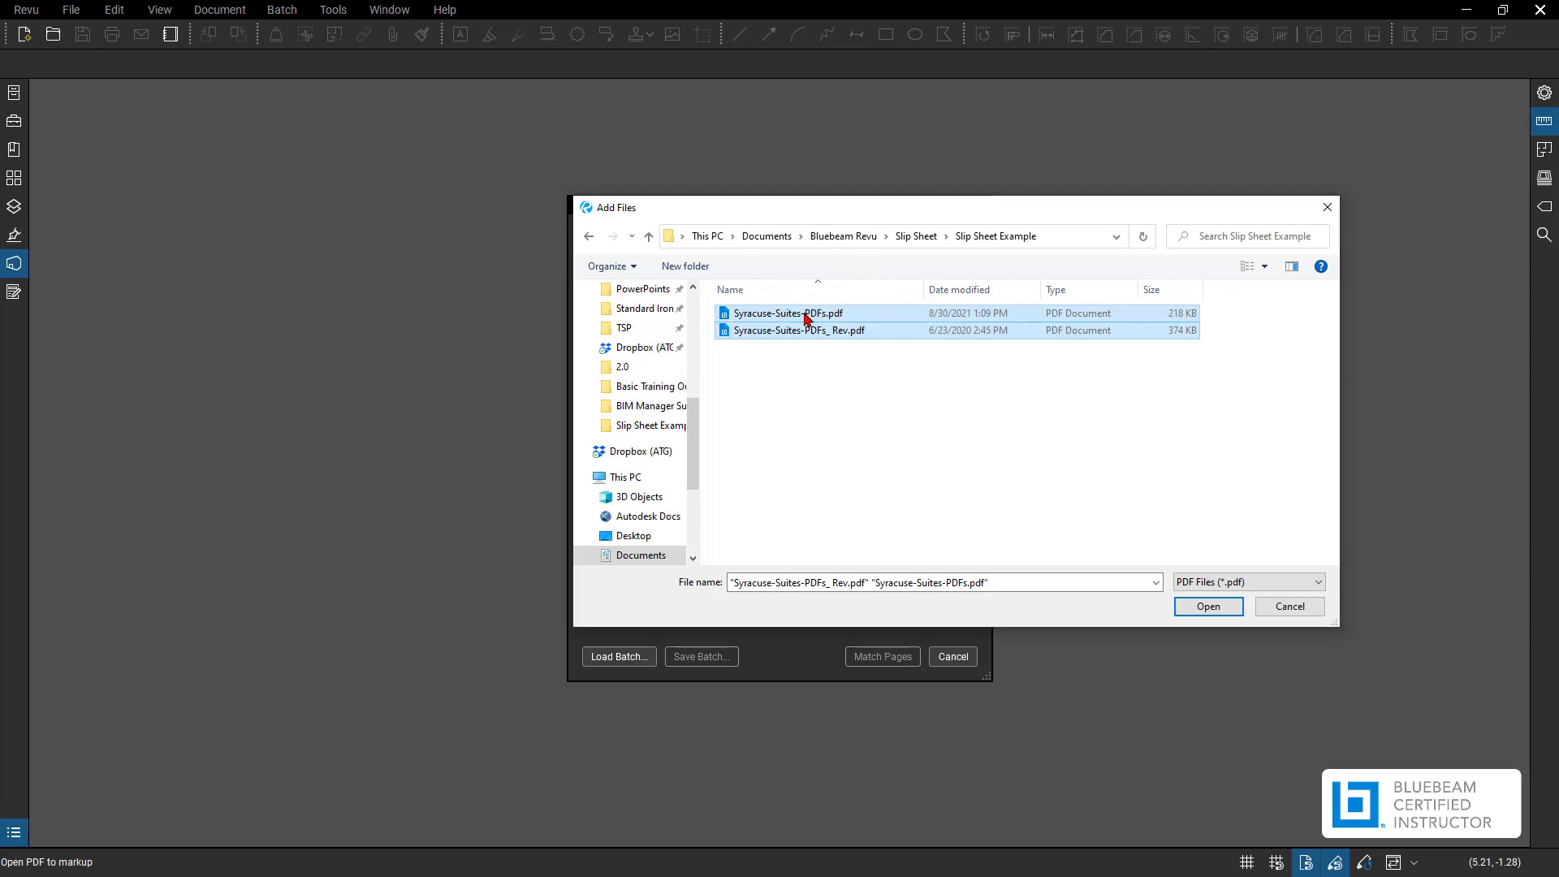
pyautogui.click(820, 363)
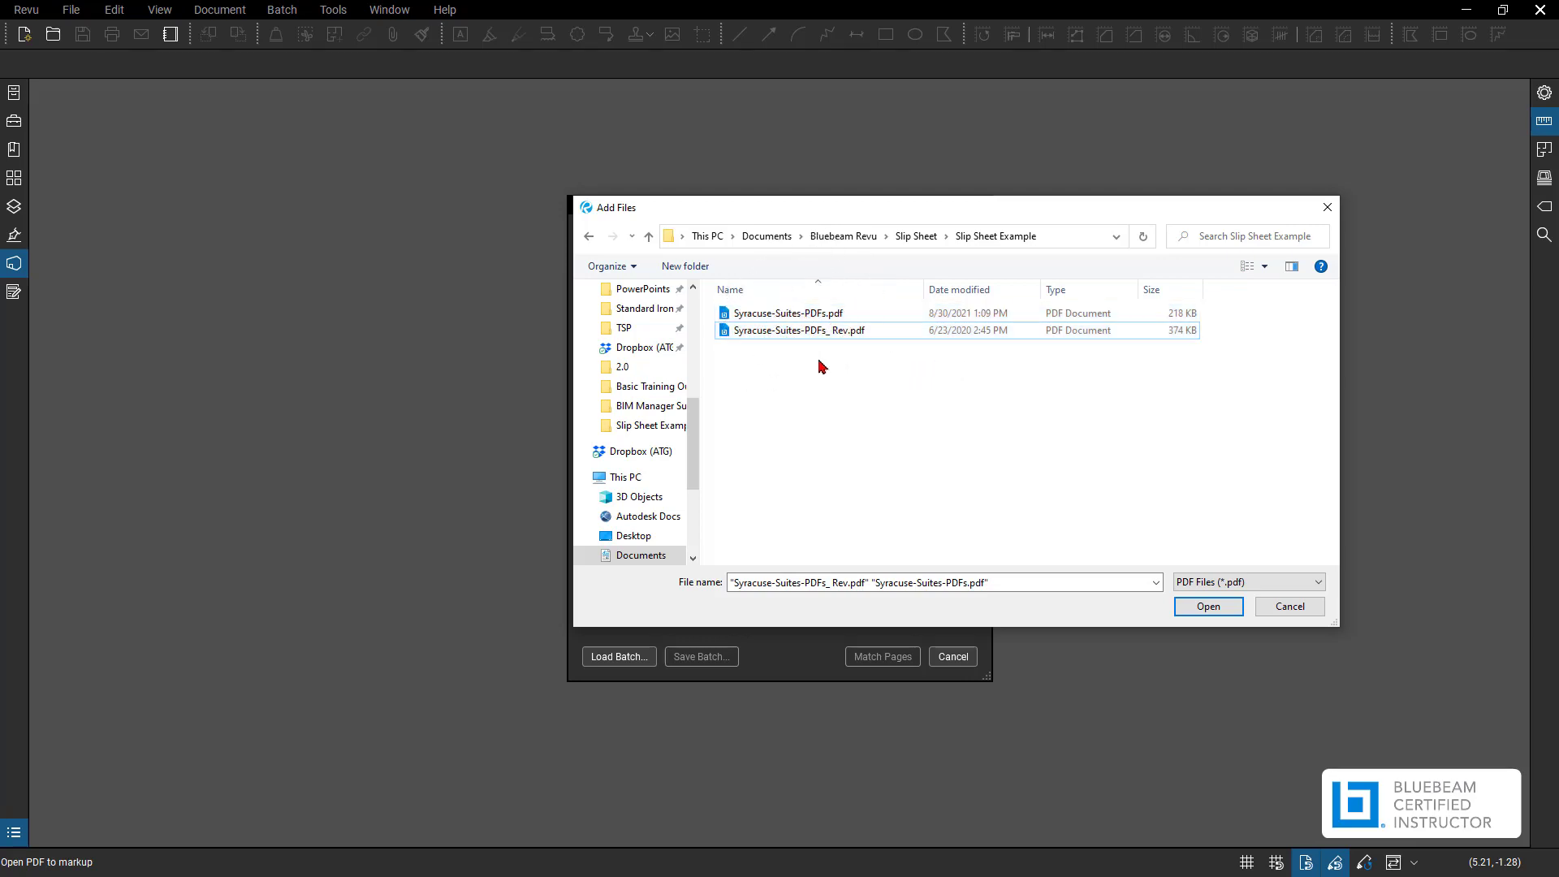
pyautogui.click(795, 320)
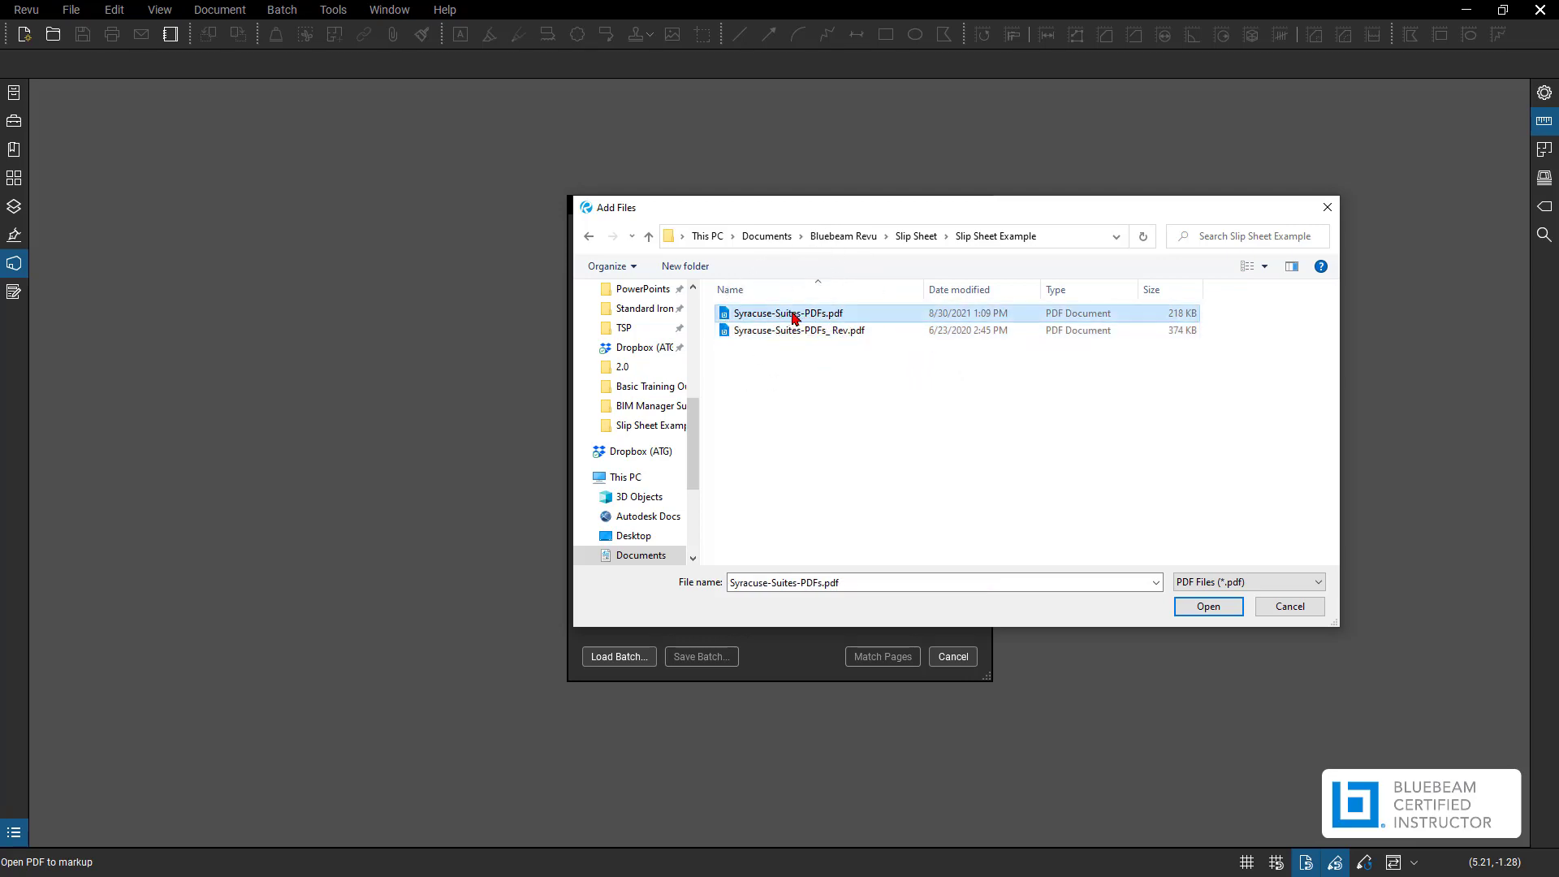
pyautogui.click(1207, 606)
pyautogui.click(609, 236)
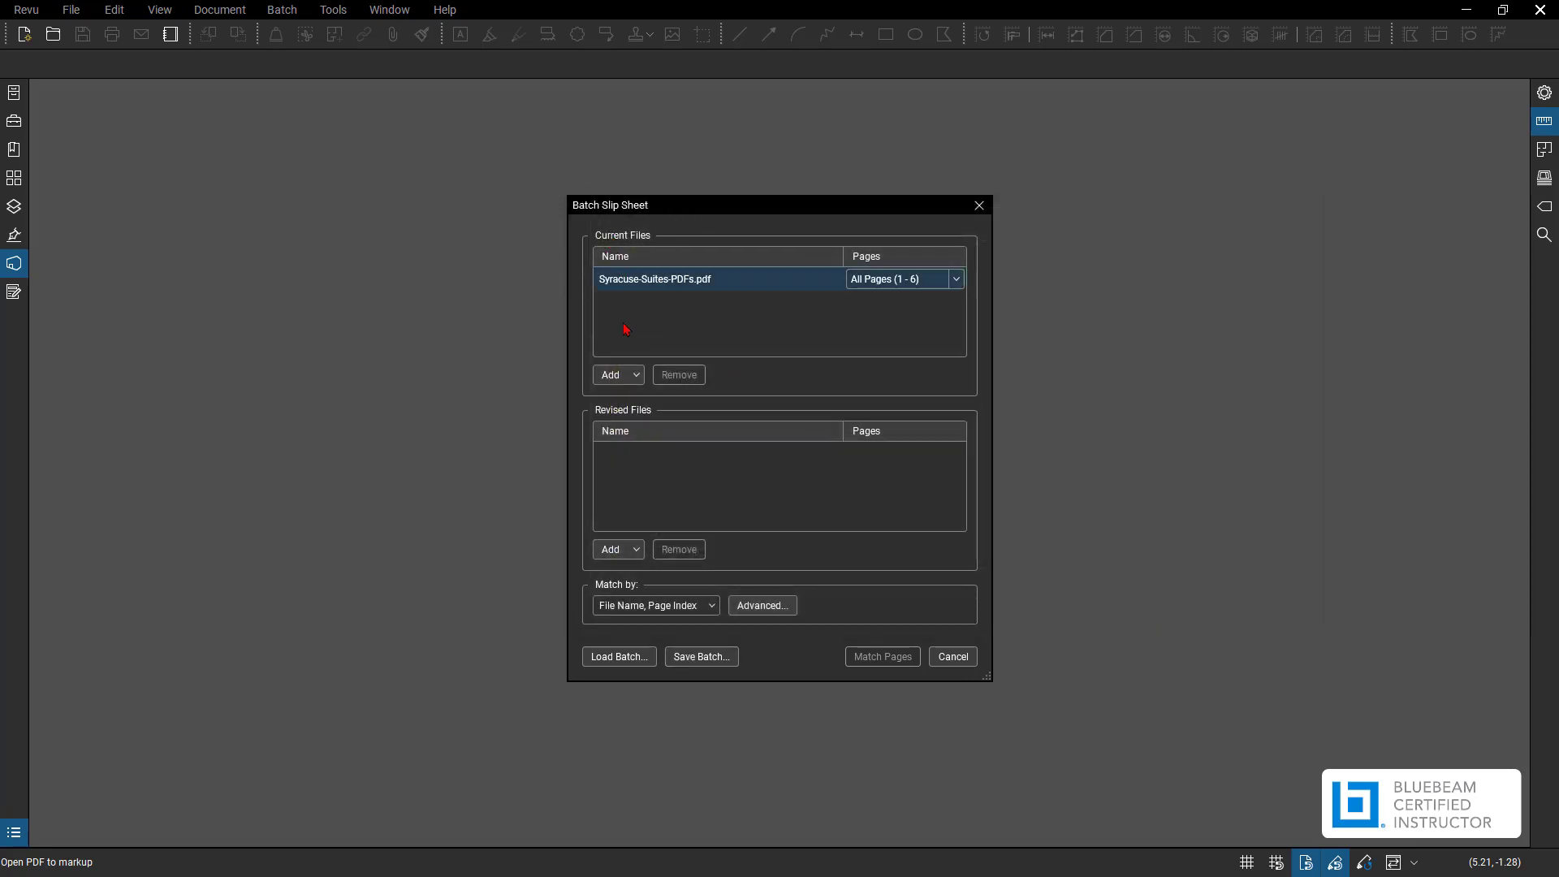
# Step: Add Syracuse-Suites-PDFs_ Rev.pdf from Slip Sheet Example under Revised Files, pages 1–5
pyautogui.click(613, 554)
pyautogui.click(629, 572)
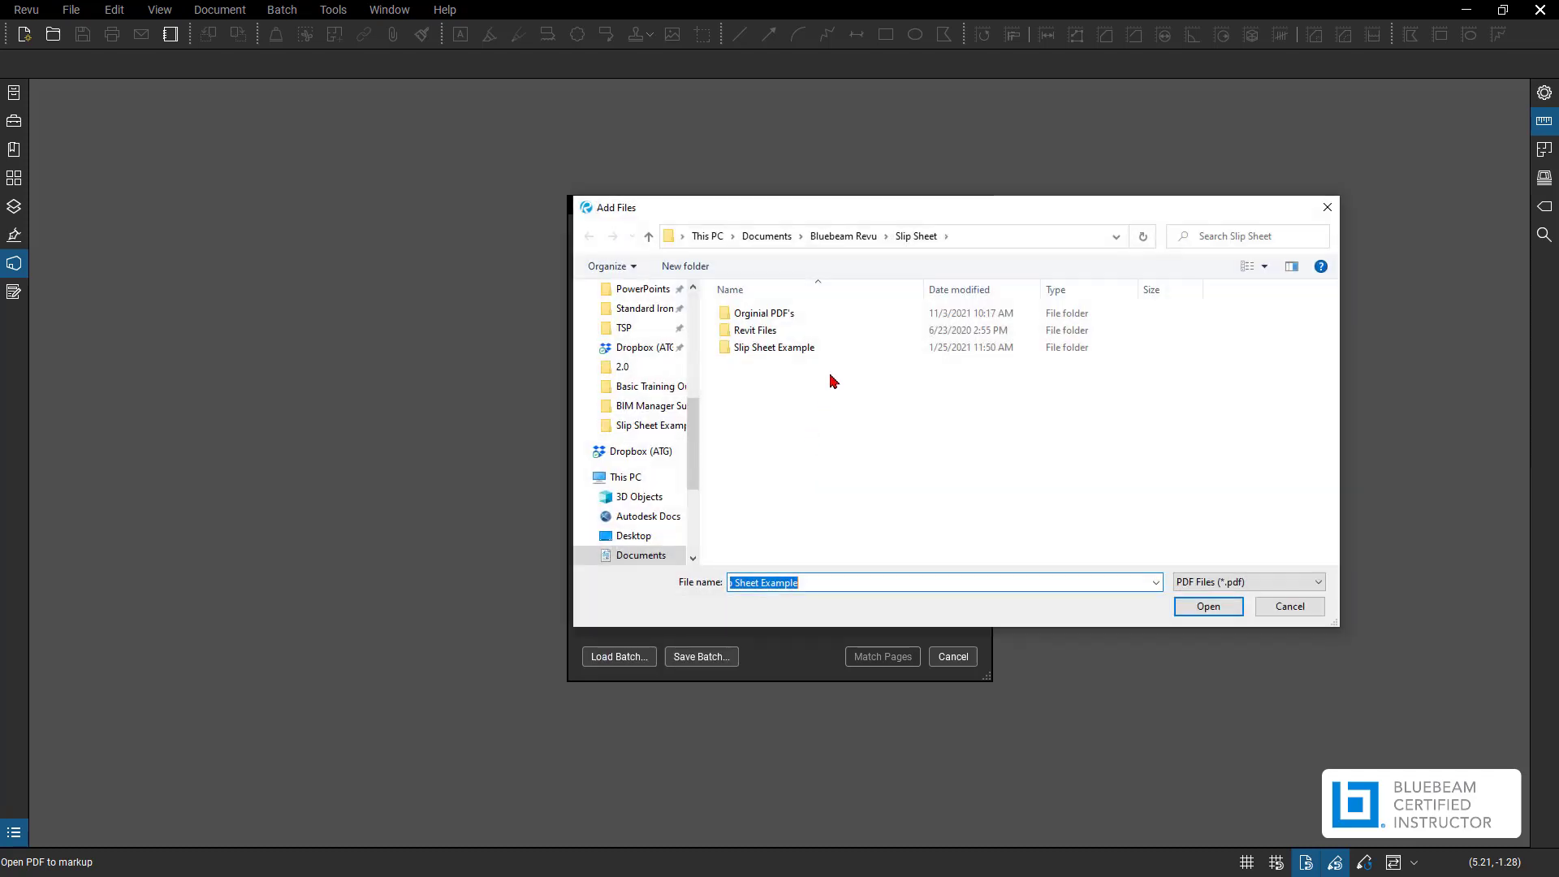
pyautogui.doubleClick(814, 349)
pyautogui.click(812, 331)
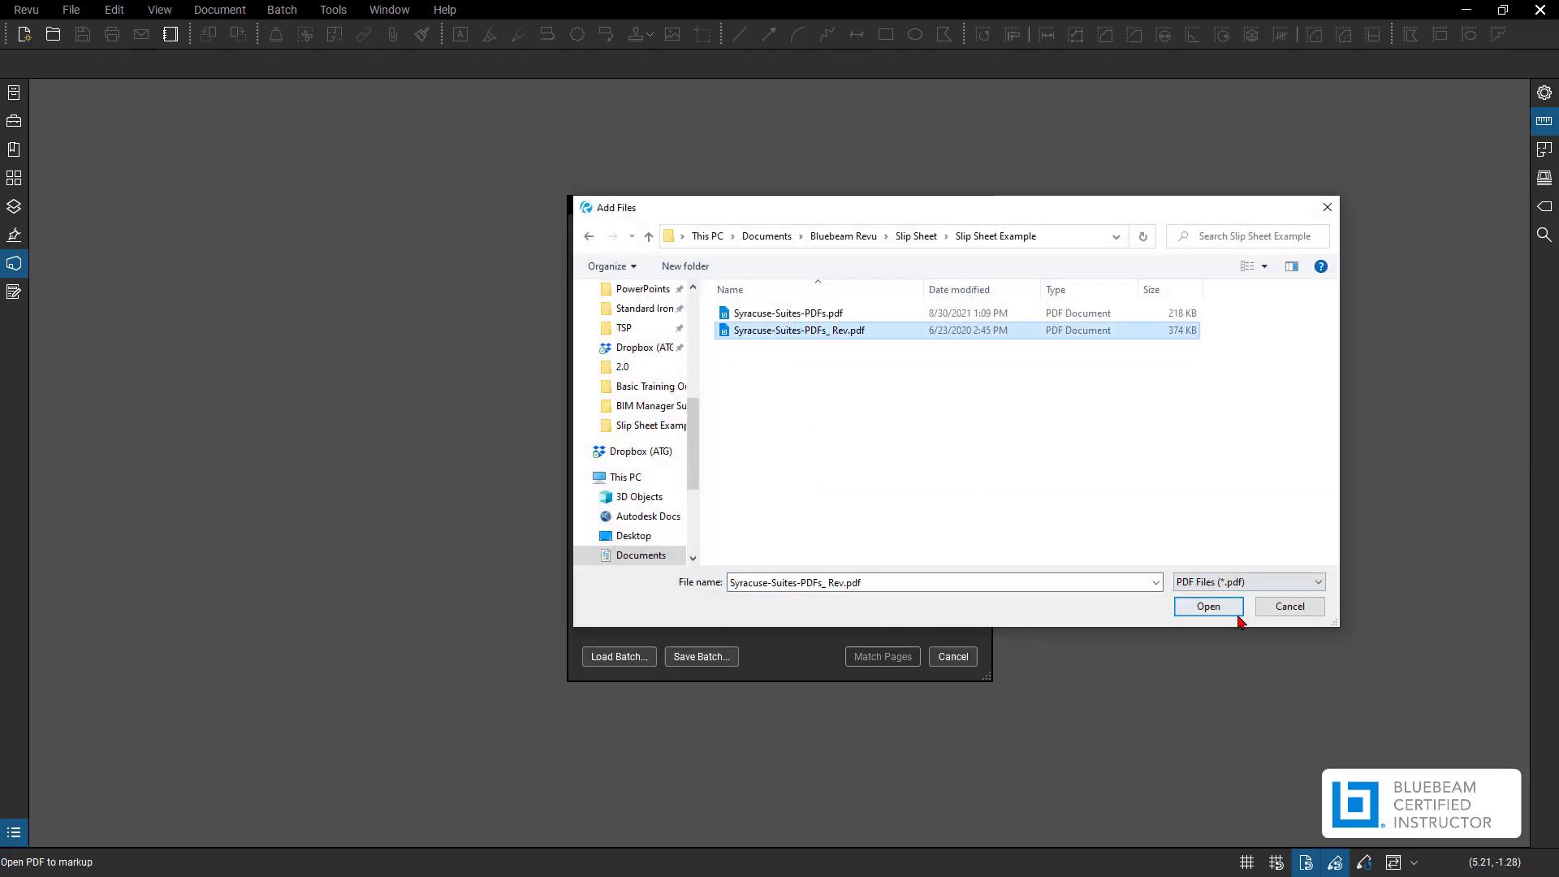
pyautogui.click(1208, 607)
pyautogui.moveTo(682, 209); pyautogui.dragTo(633, 142)
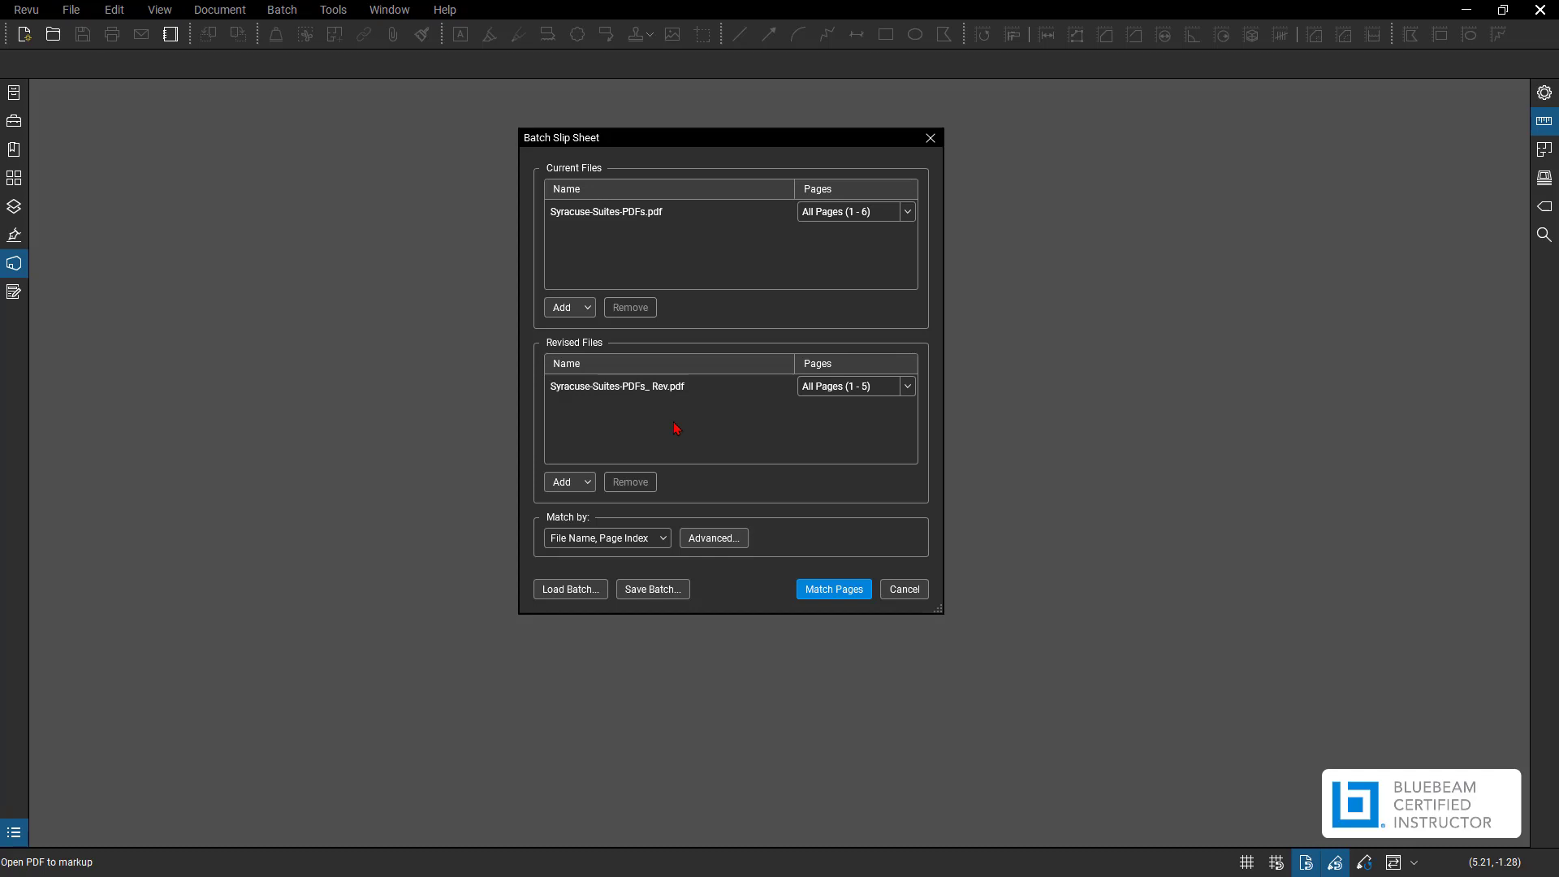
# Step: Match pages by File Name, Page Index, giving 10 matched pages and 1 unmatched
pyautogui.click(852, 416)
pyautogui.click(664, 541)
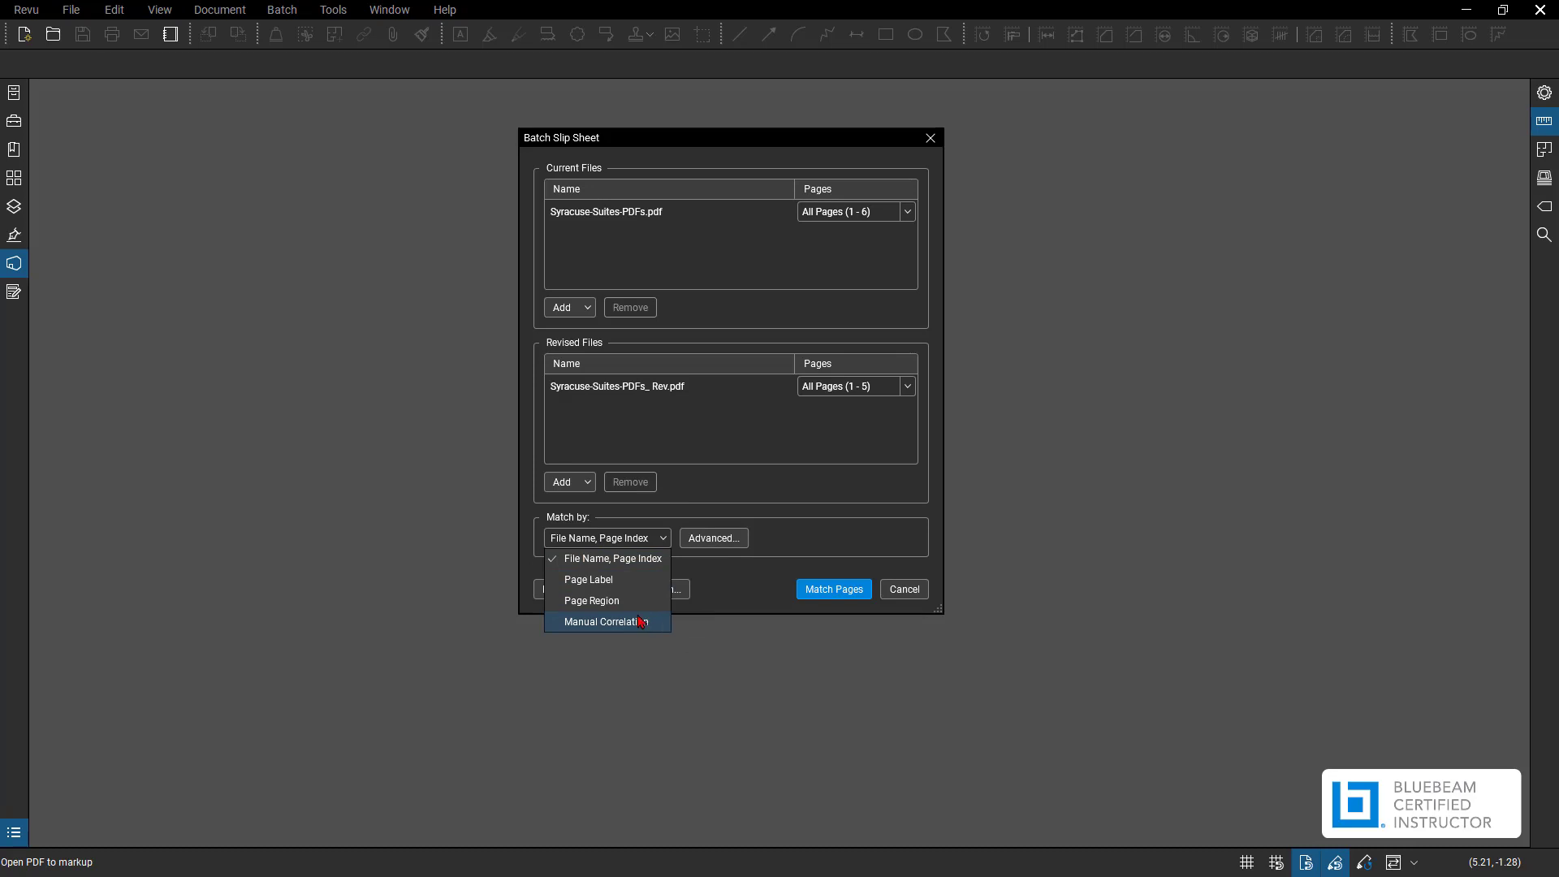
pyautogui.click(787, 542)
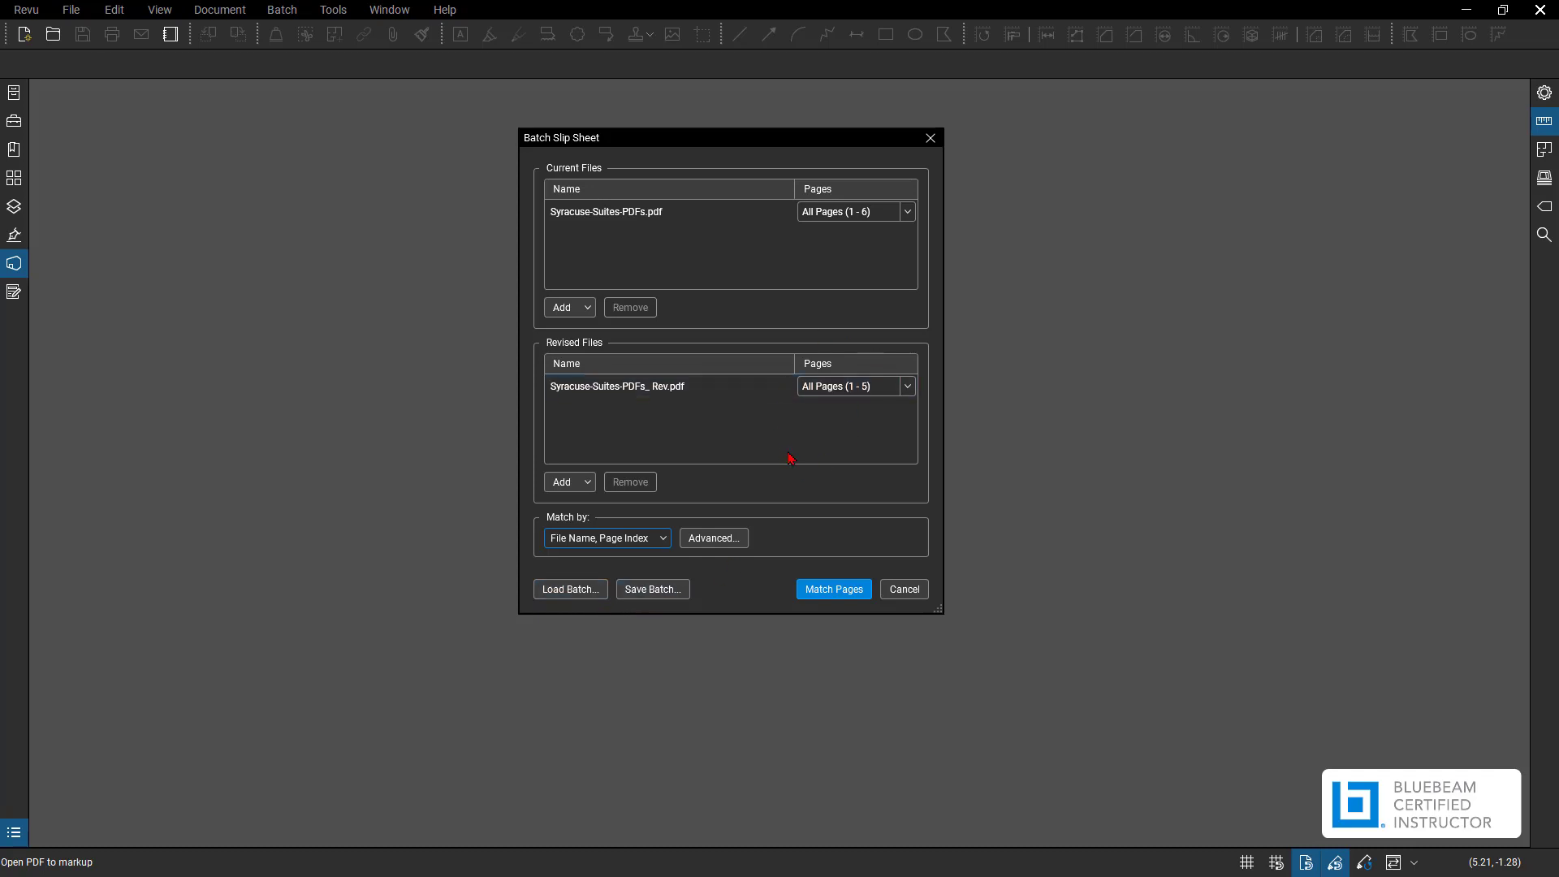
pyautogui.click(826, 589)
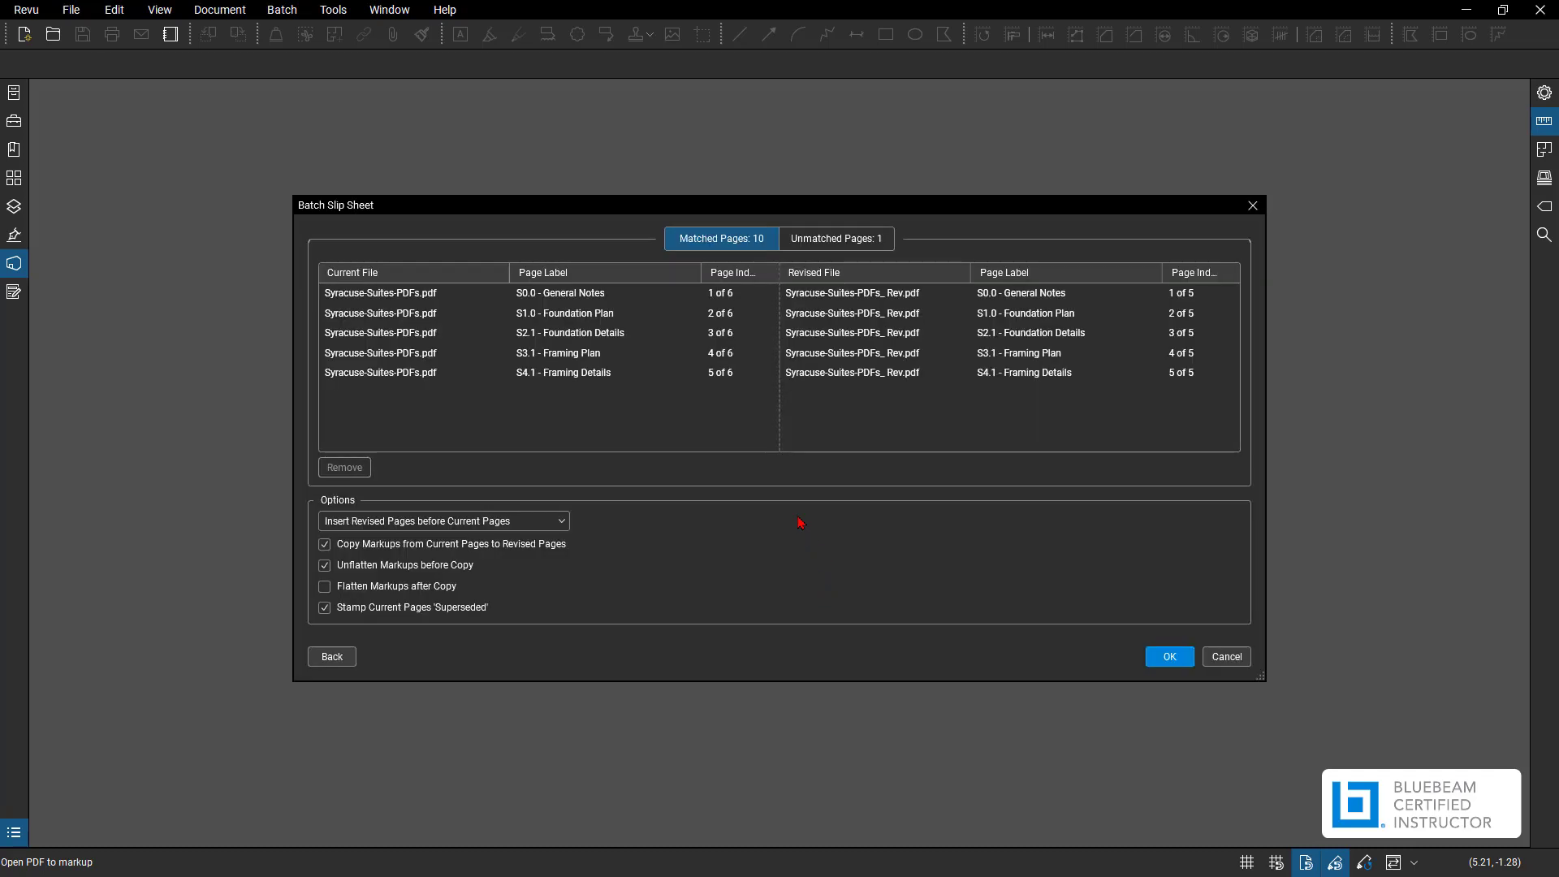
# Step: Check Unmatched Pages for S4.2 - Framing Details, then return to the Matched Pages list
pyautogui.moveTo(481, 209); pyautogui.dragTo(466, 189)
pyautogui.click(689, 229)
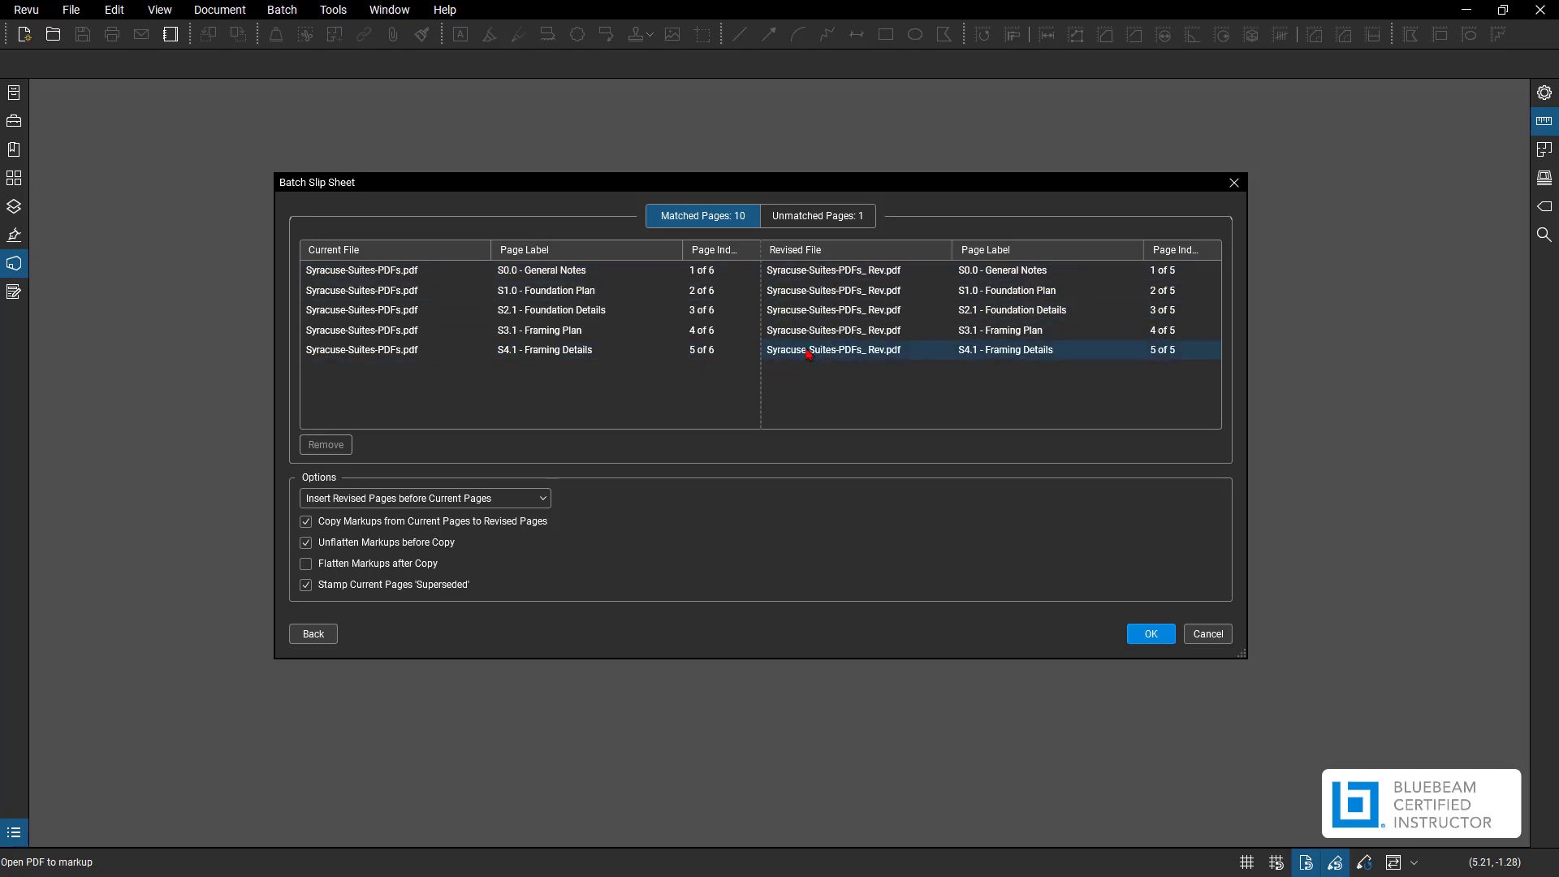
pyautogui.click(789, 217)
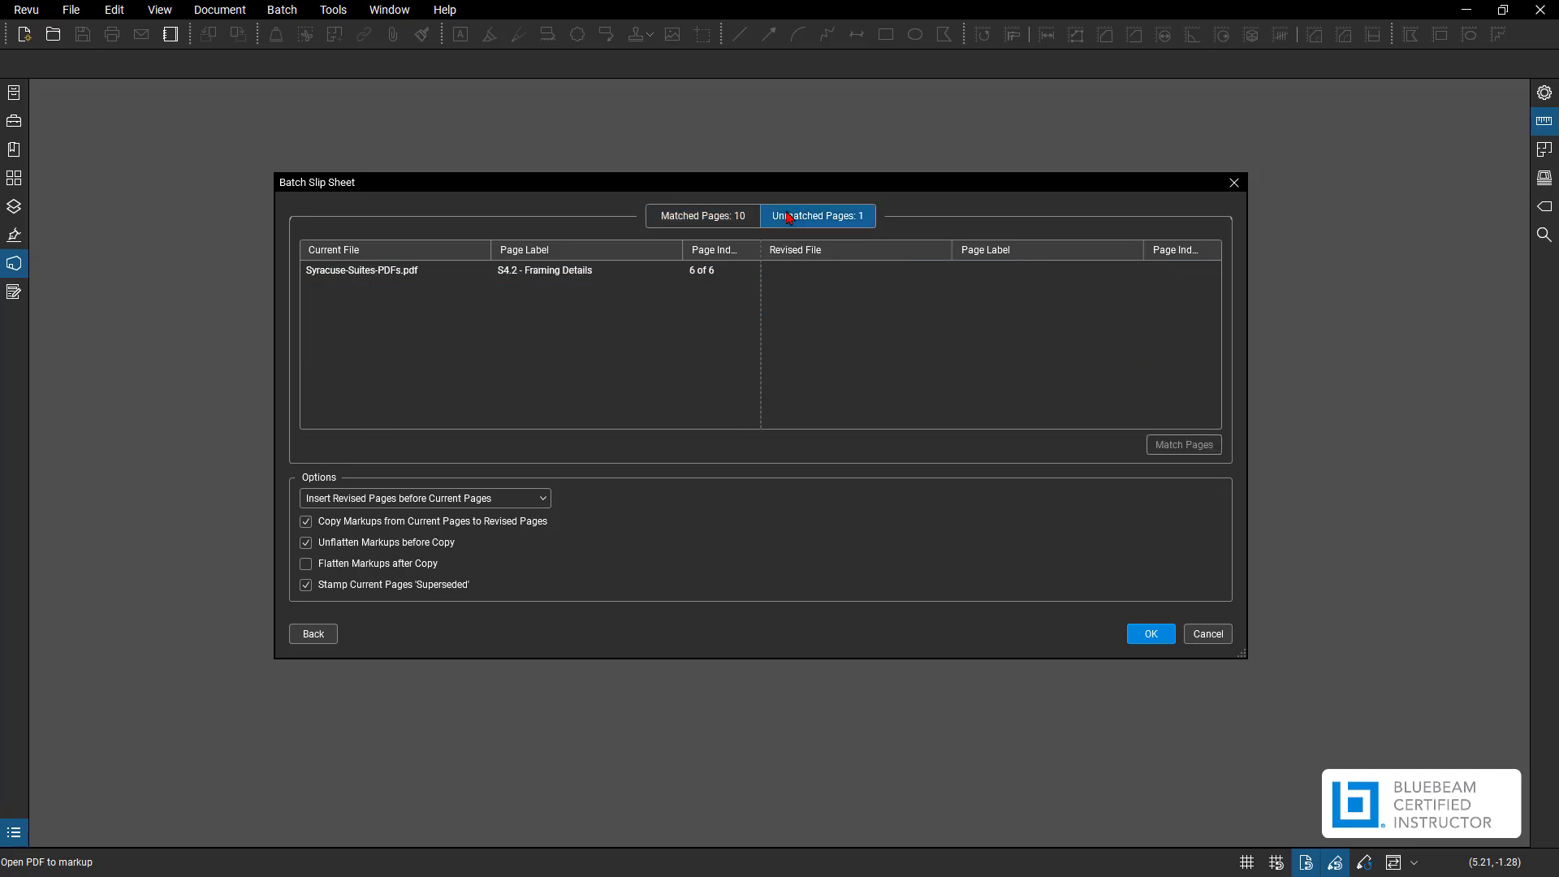
pyautogui.click(603, 270)
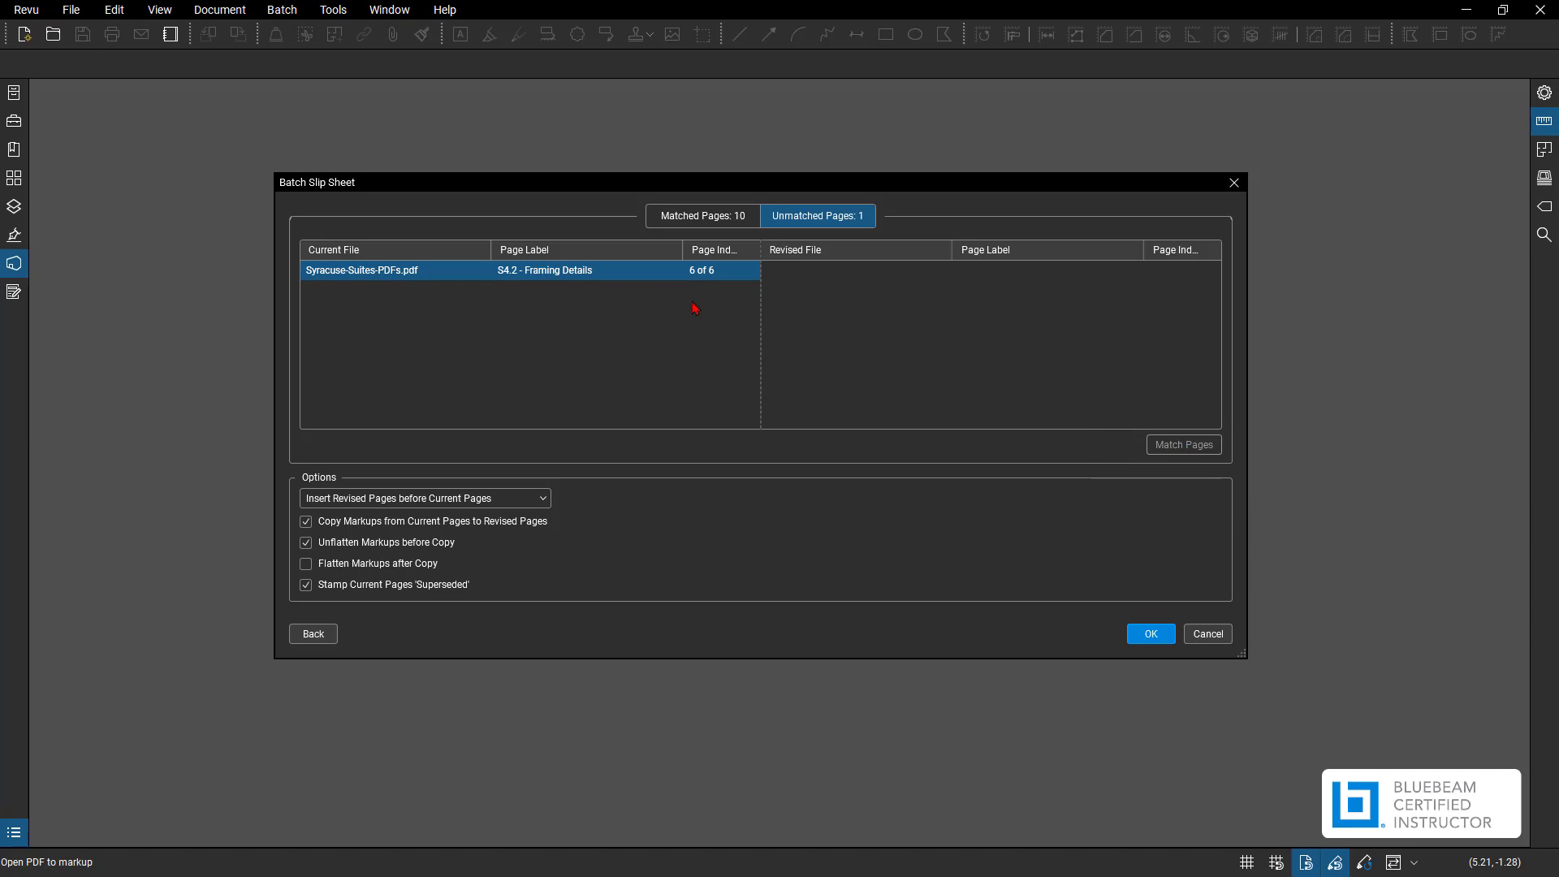
pyautogui.click(663, 278)
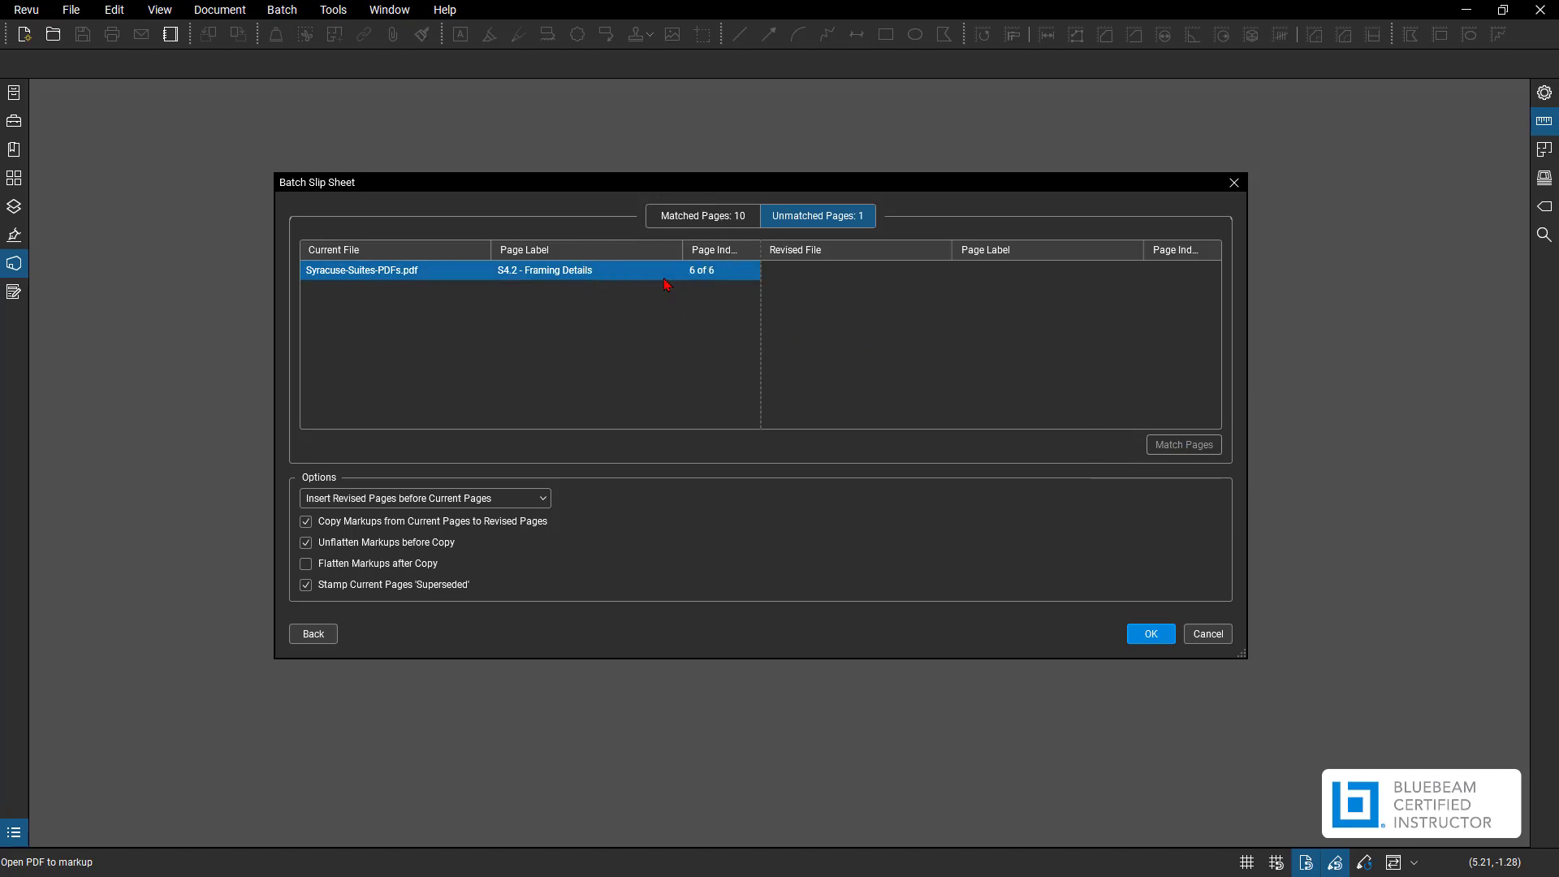
pyautogui.click(703, 221)
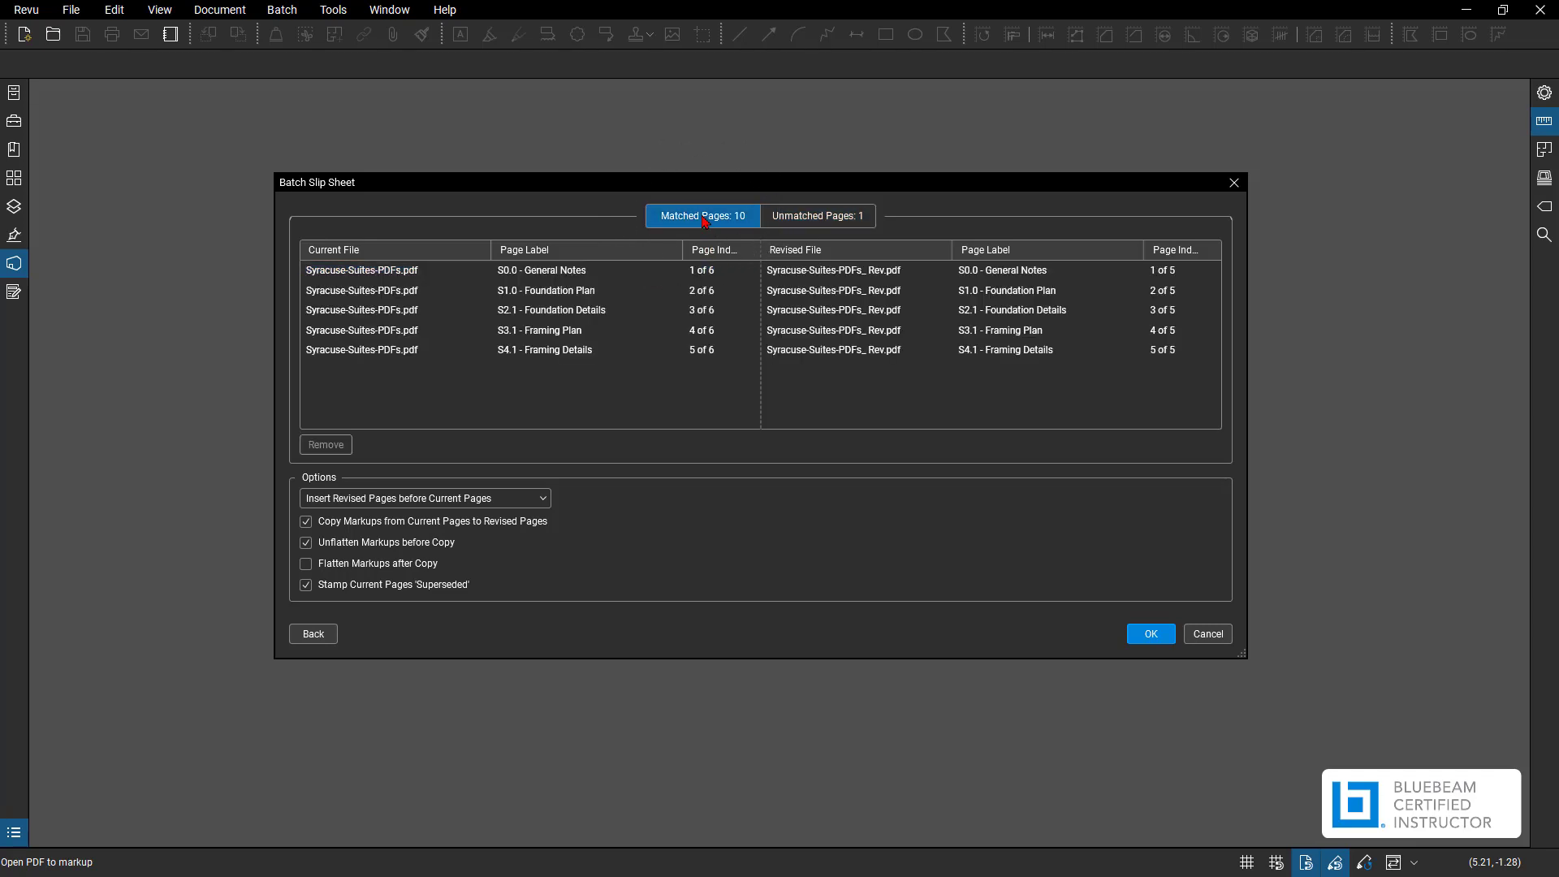
# Step: Select the S0.0 - General Notes pair and list the revised-page placement options
pyautogui.click(666, 270)
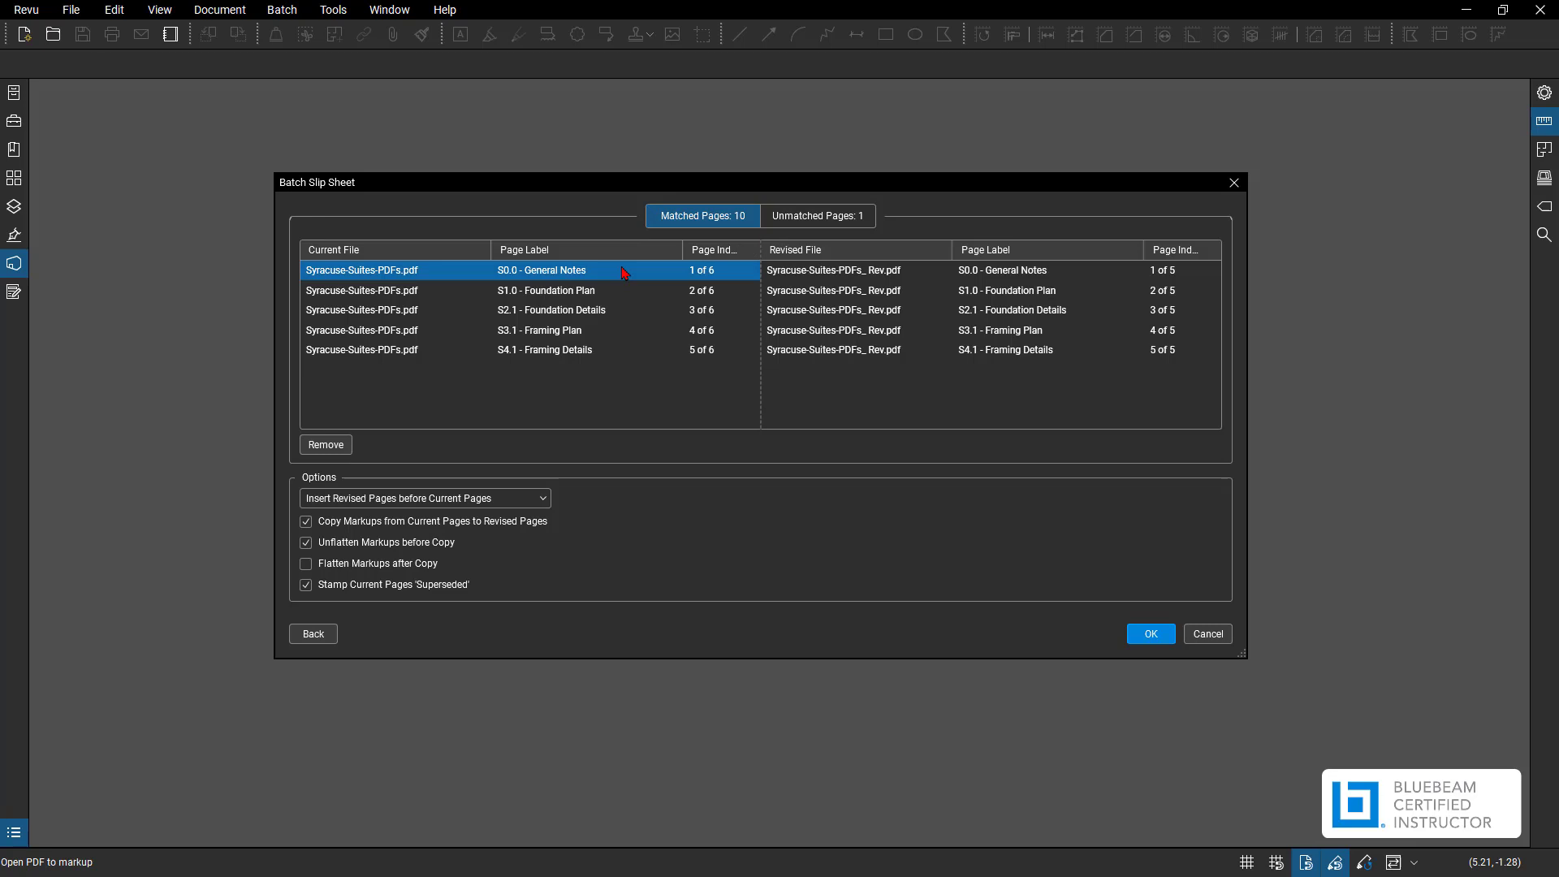
pyautogui.click(344, 448)
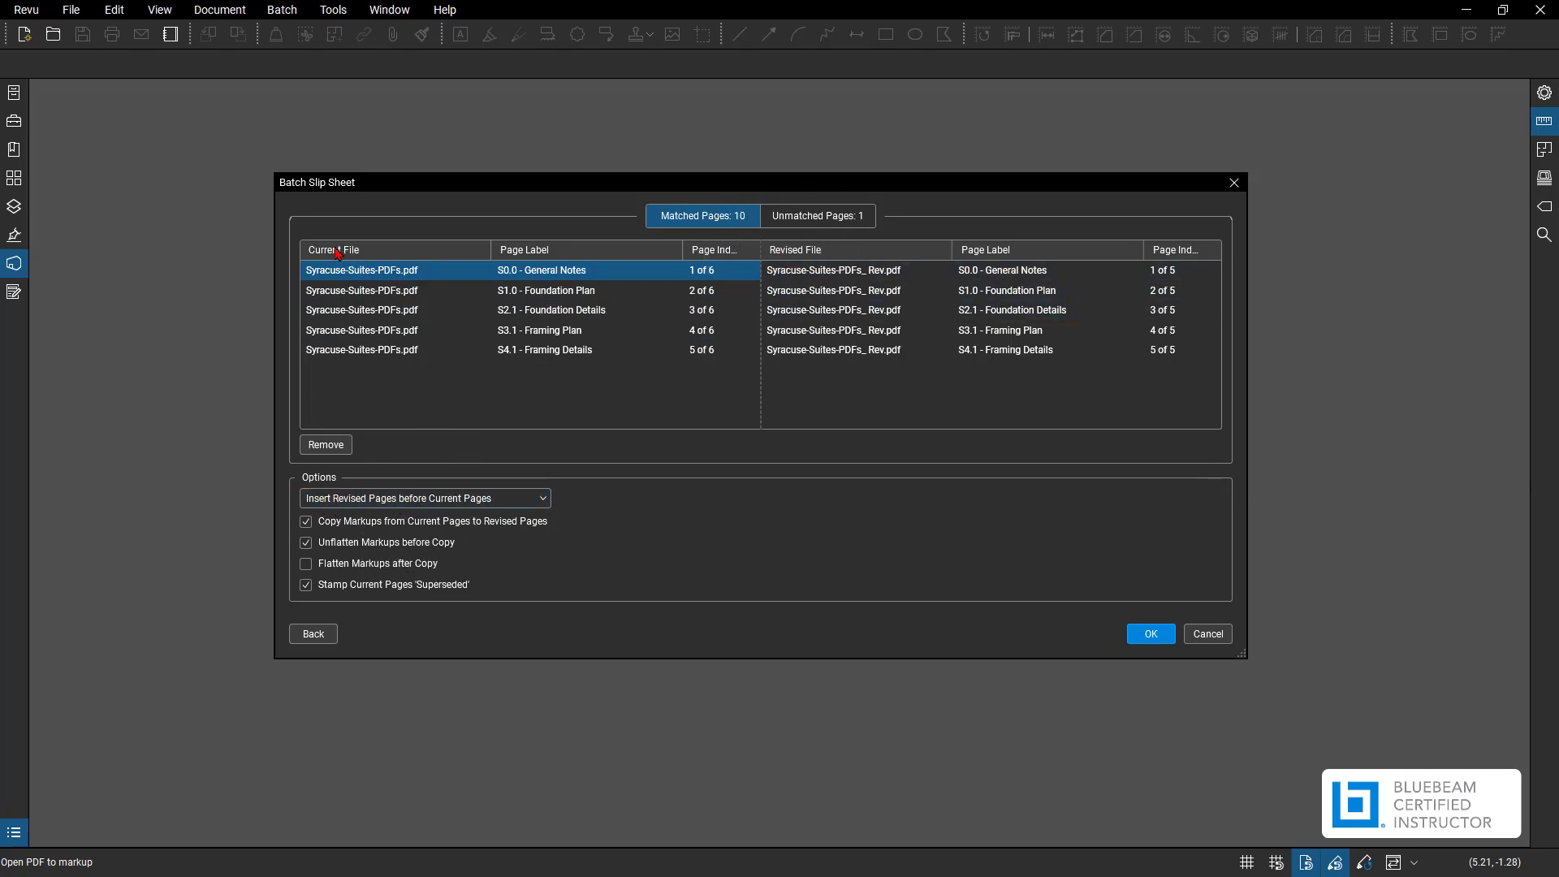
pyautogui.click(447, 504)
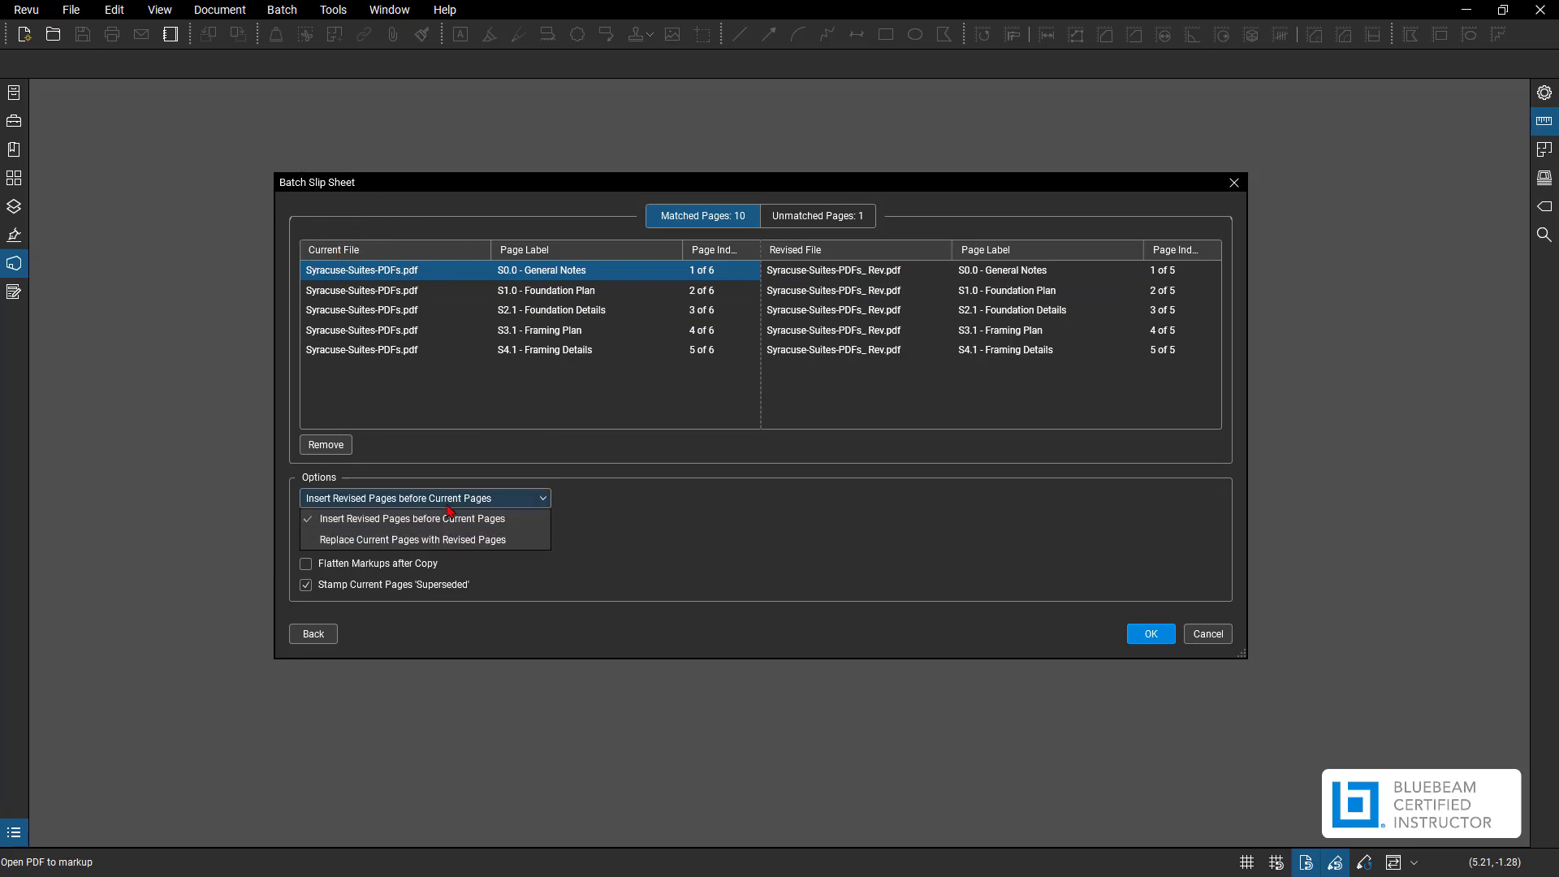
# Step: Keep insert-before placement and review the Copy Markups, Unflatten and Superseded stamp options
pyautogui.click(408, 524)
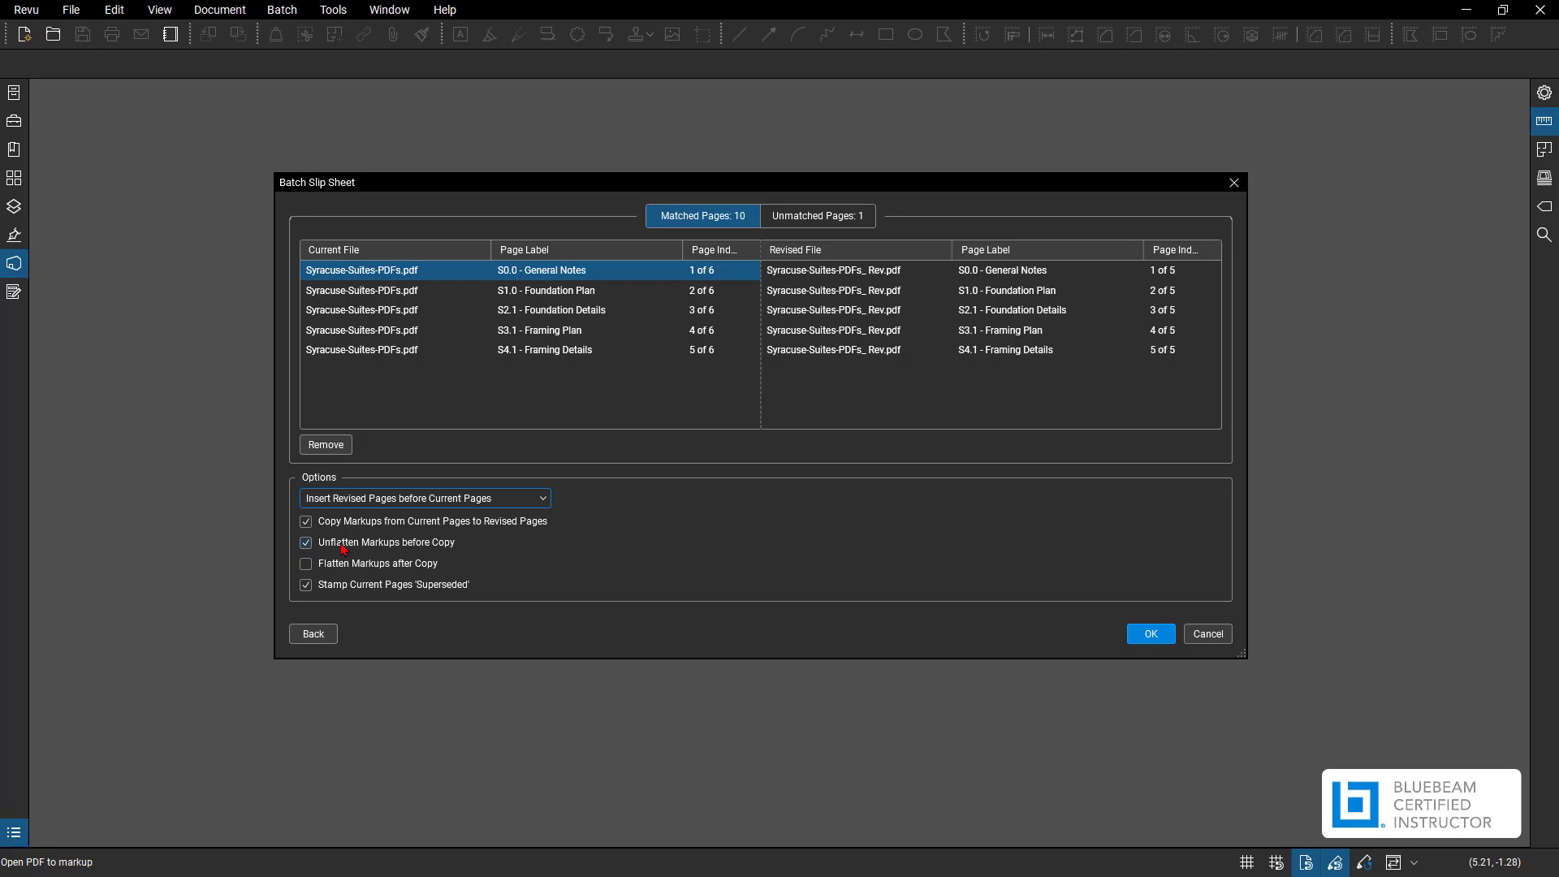
pyautogui.click(324, 270)
pyautogui.click(792, 258)
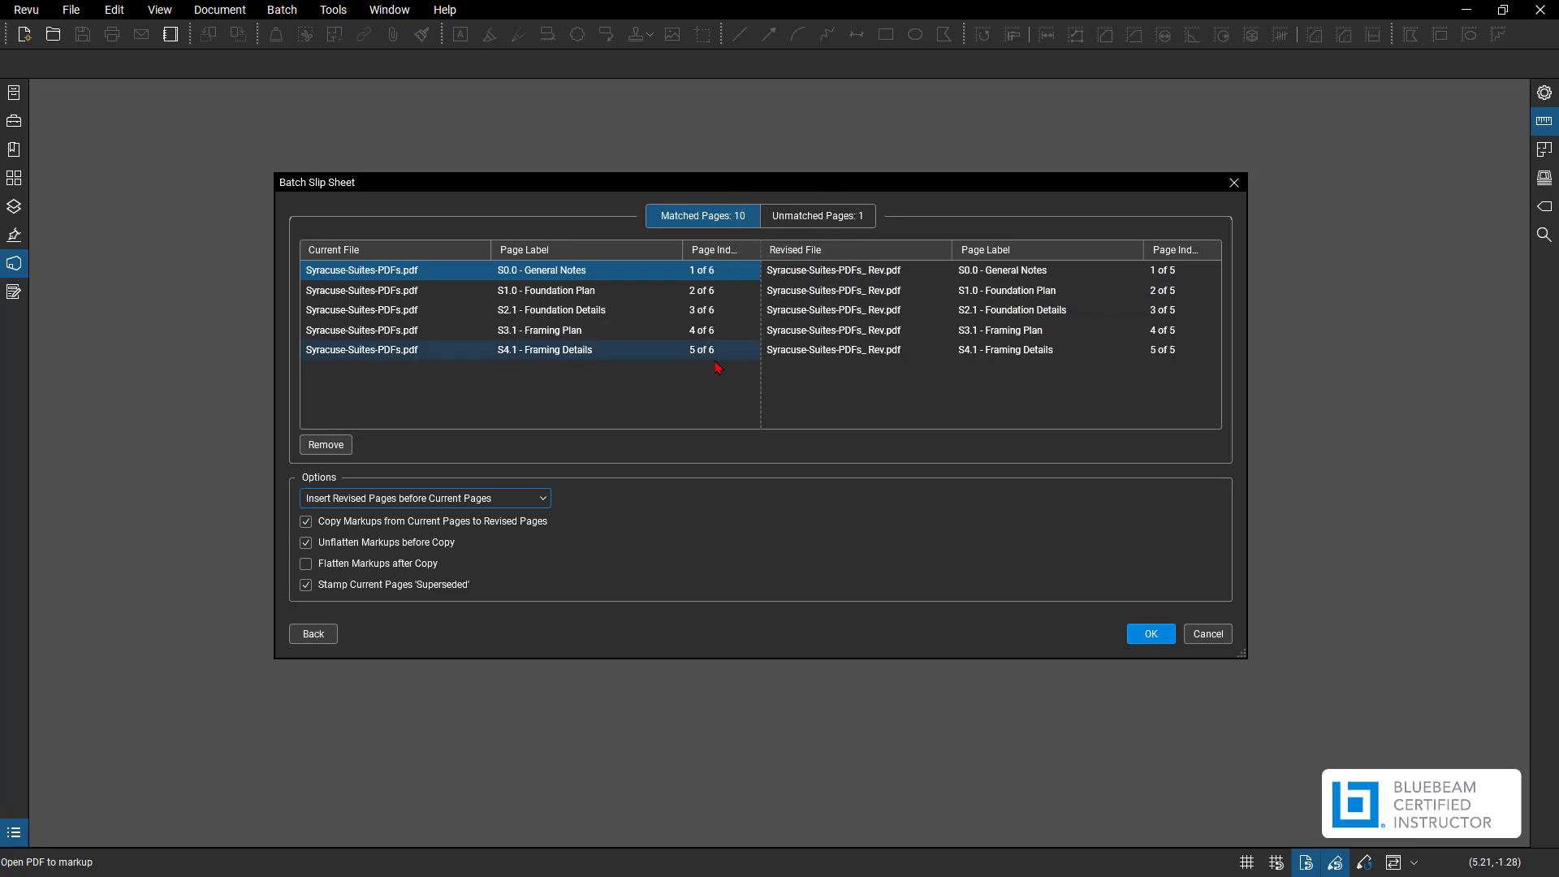
pyautogui.click(815, 258)
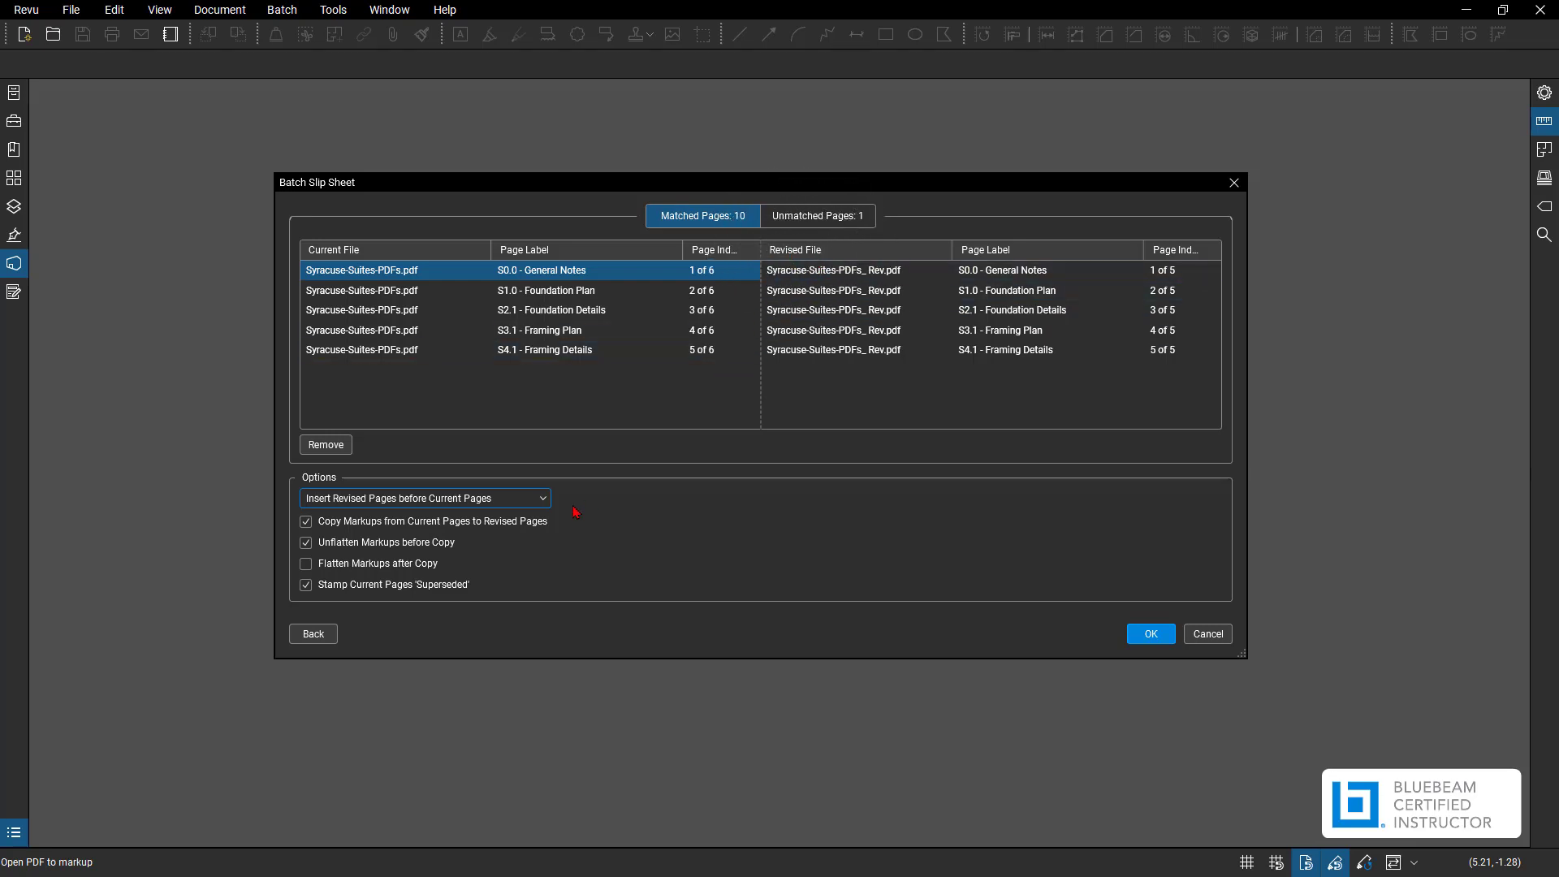
pyautogui.click(398, 564)
pyautogui.click(398, 566)
pyautogui.click(438, 586)
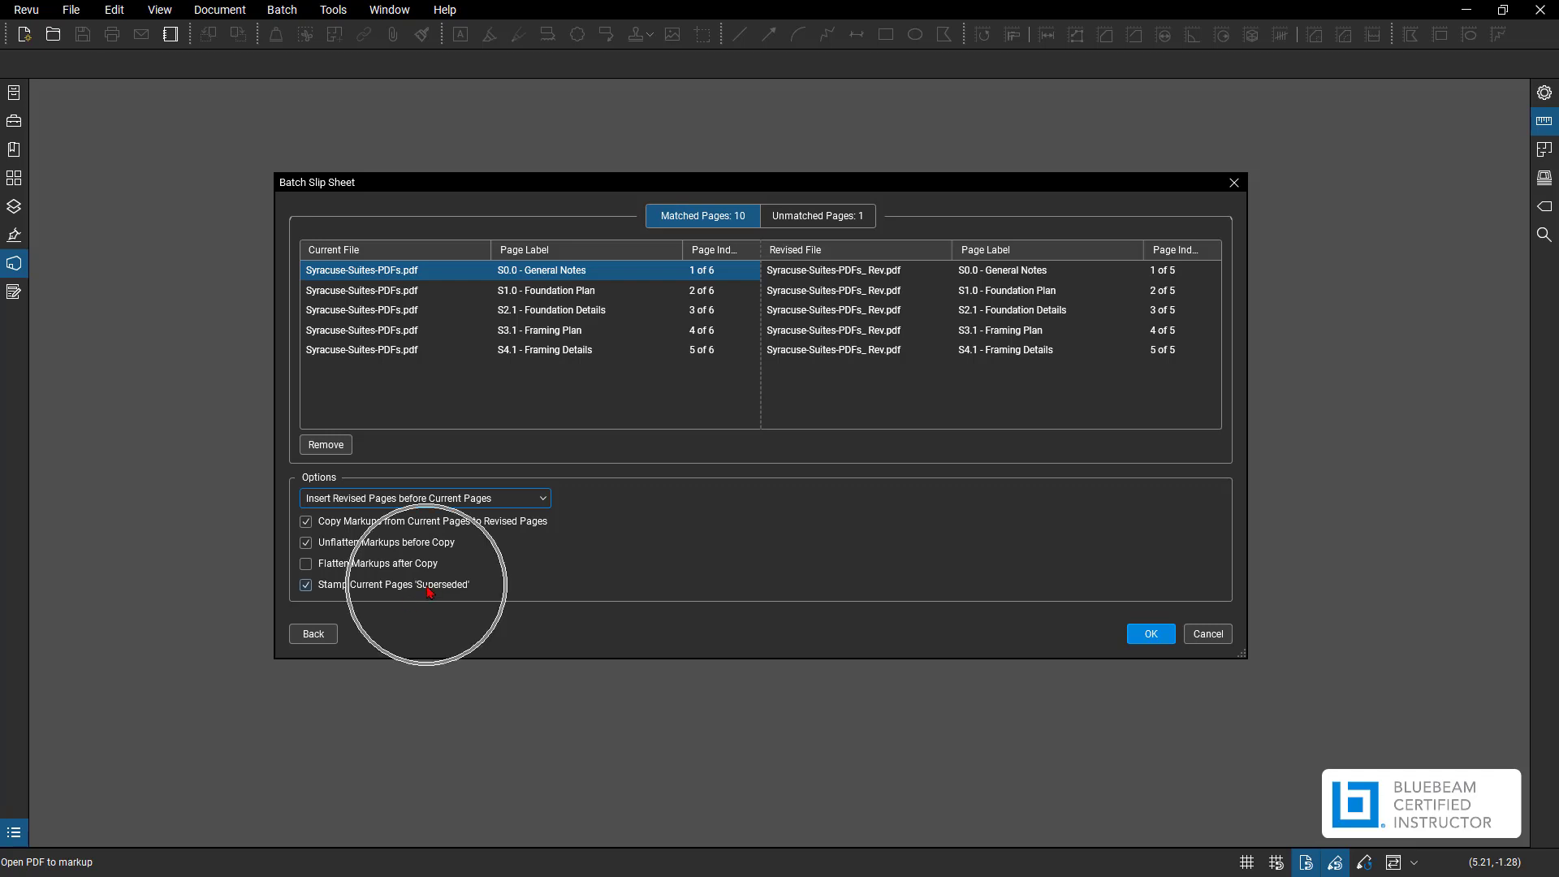
# Step: Set Insert Revised Pages before Current Pages and run the slip sheet
pyautogui.click(434, 501)
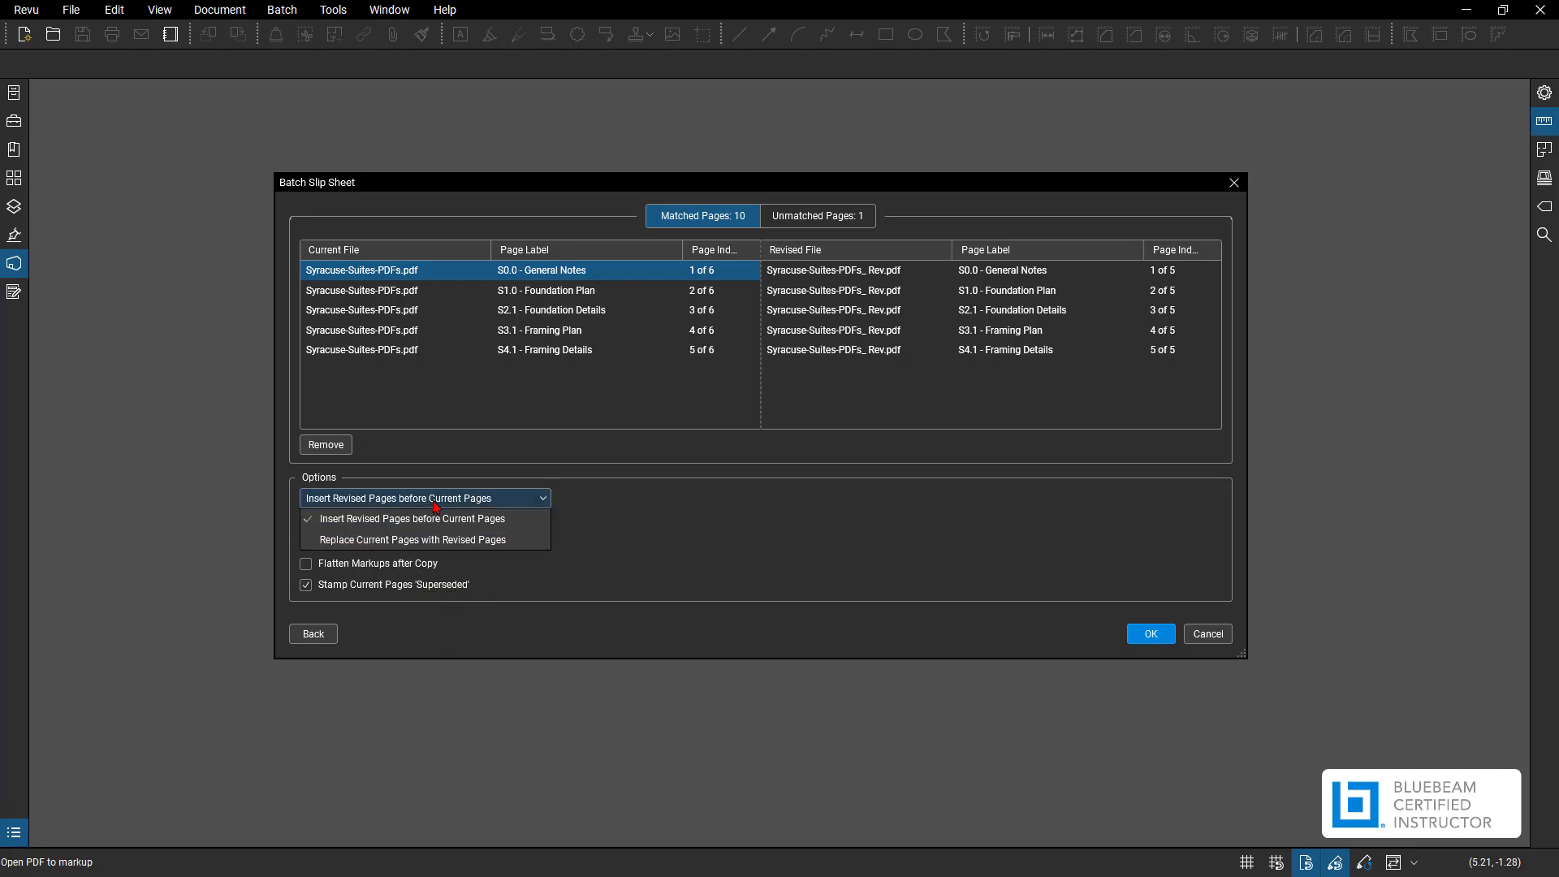
pyautogui.click(375, 540)
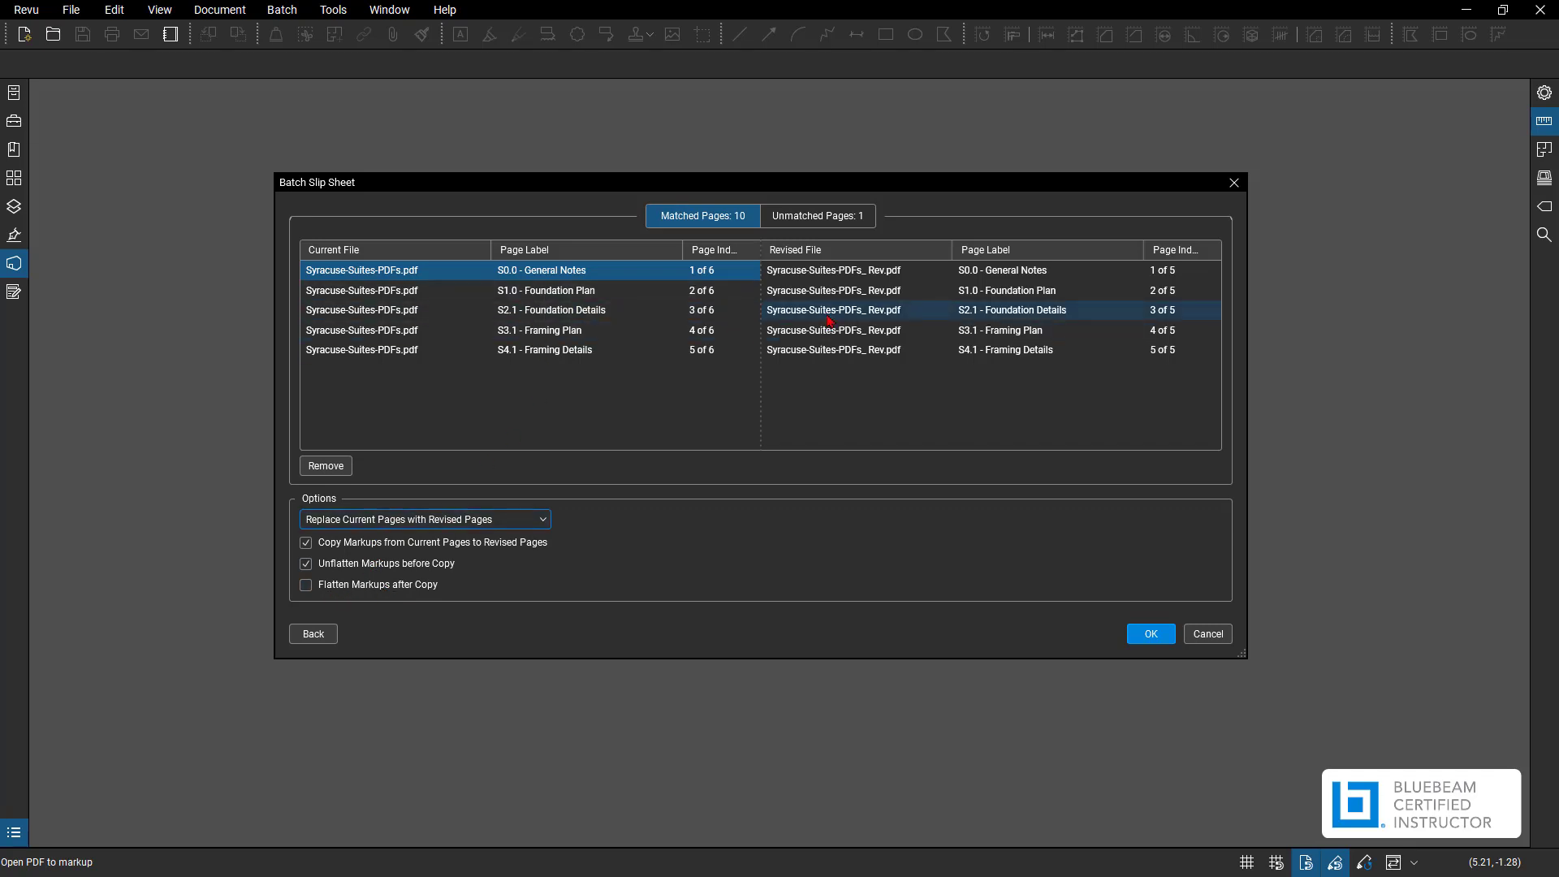
pyautogui.click(458, 523)
pyautogui.click(430, 540)
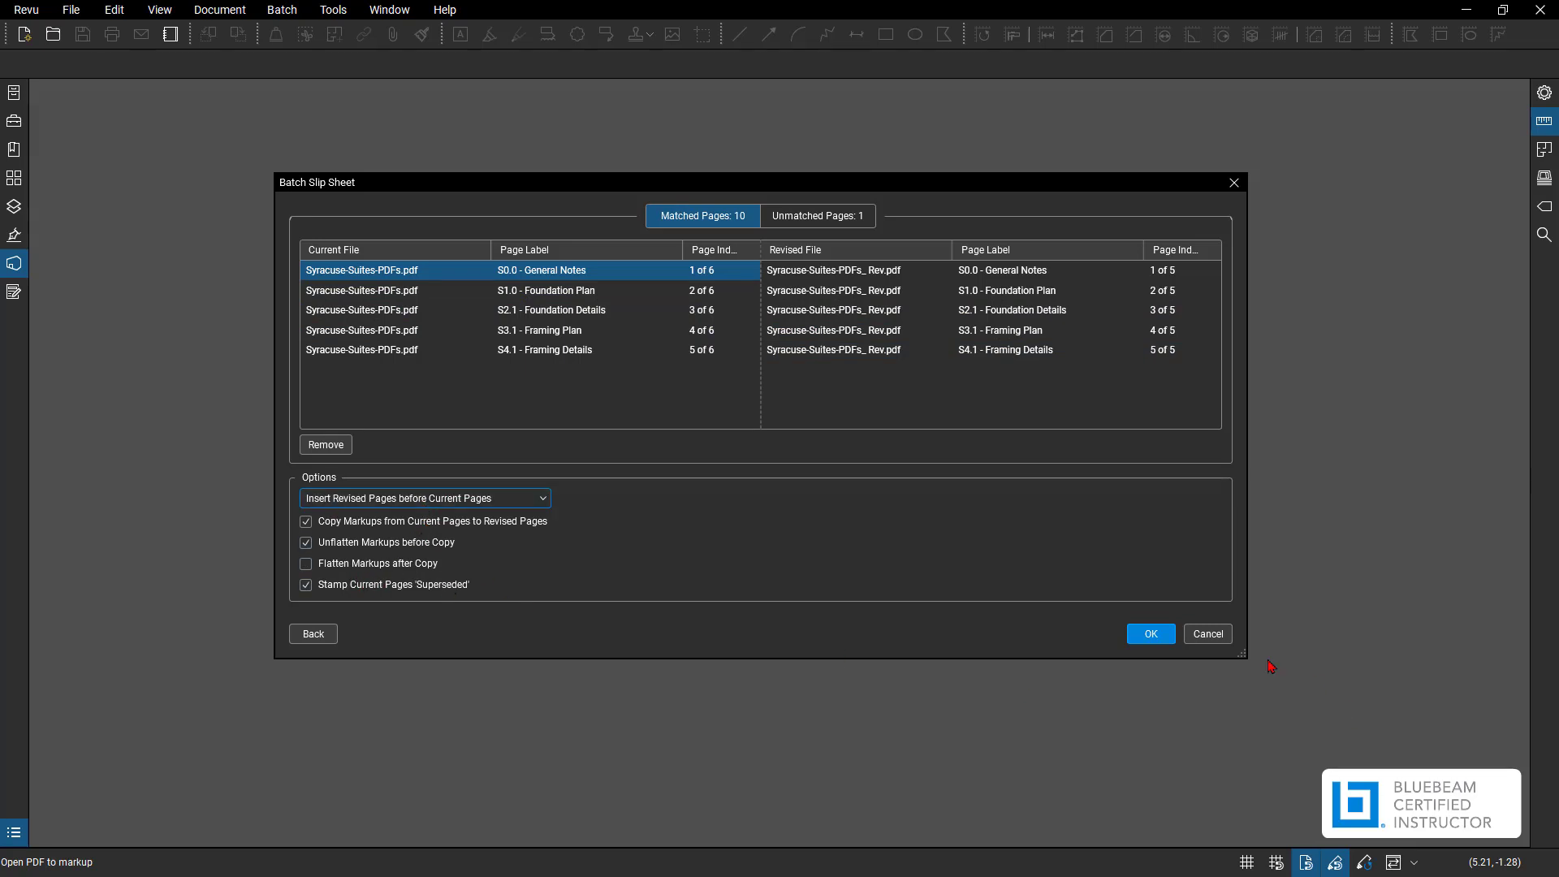
pyautogui.click(1149, 641)
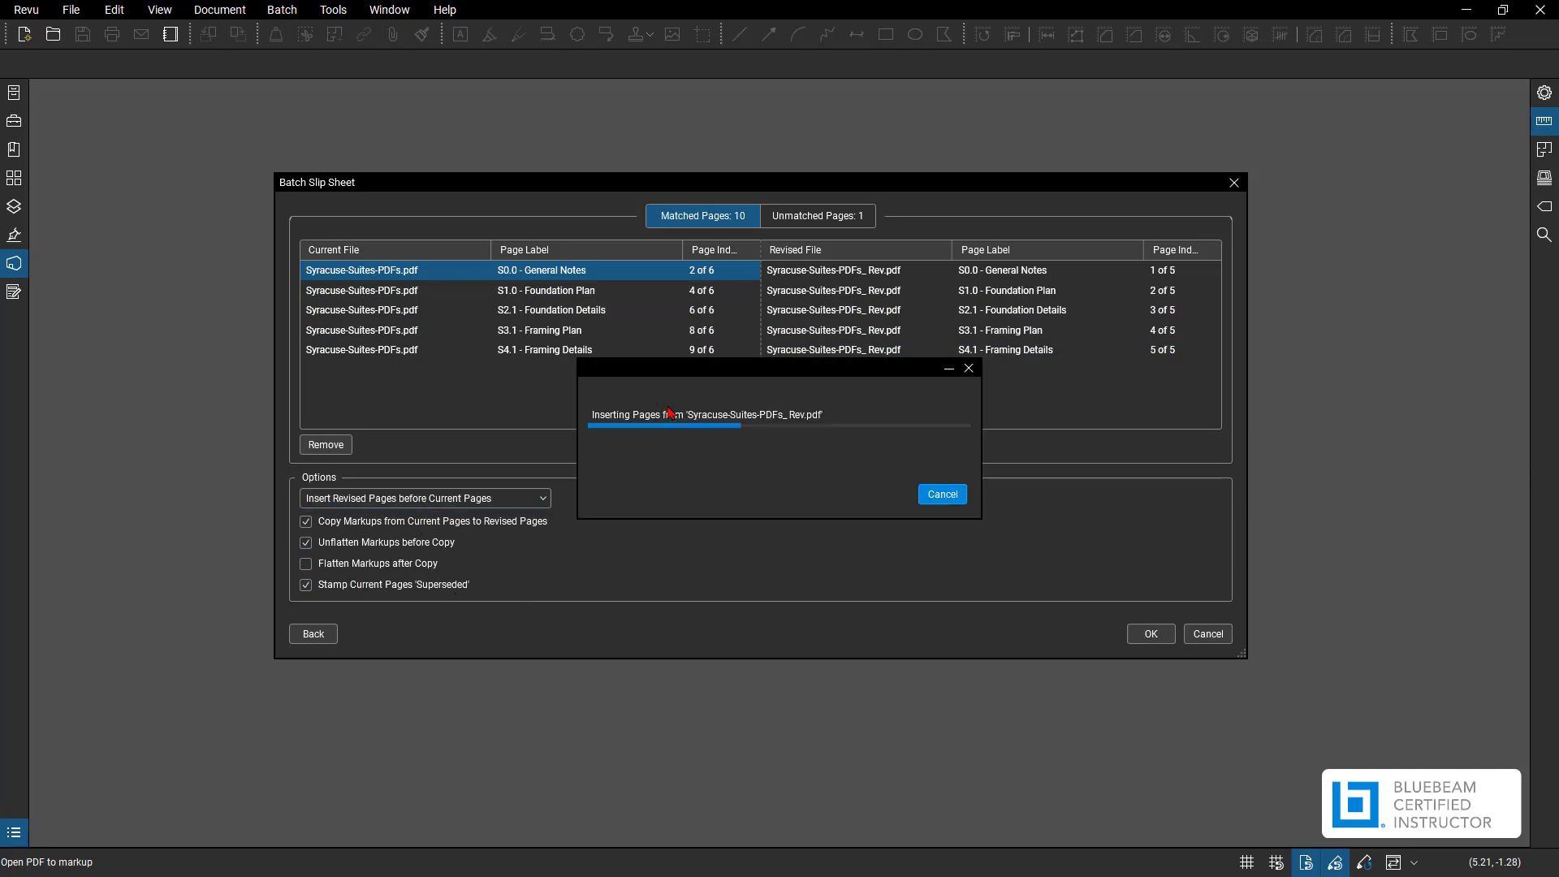
pyautogui.moveTo(674, 293); pyautogui.dragTo(550, 258)
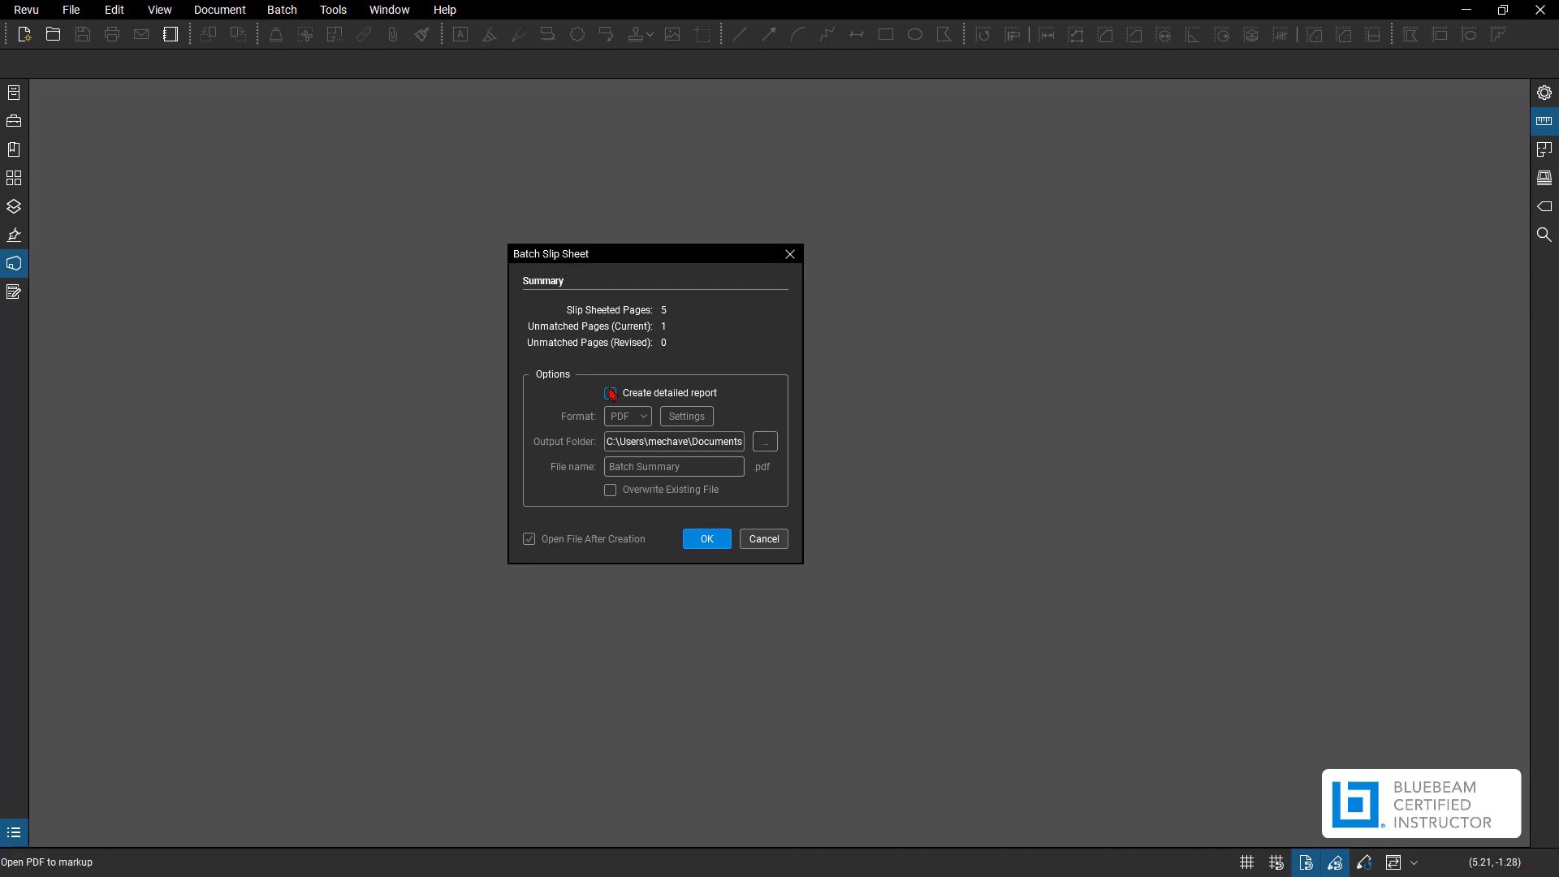
# Step: Create a detailed PDF report named 'Batch Summary' on the Desktop and open it
pyautogui.click(611, 393)
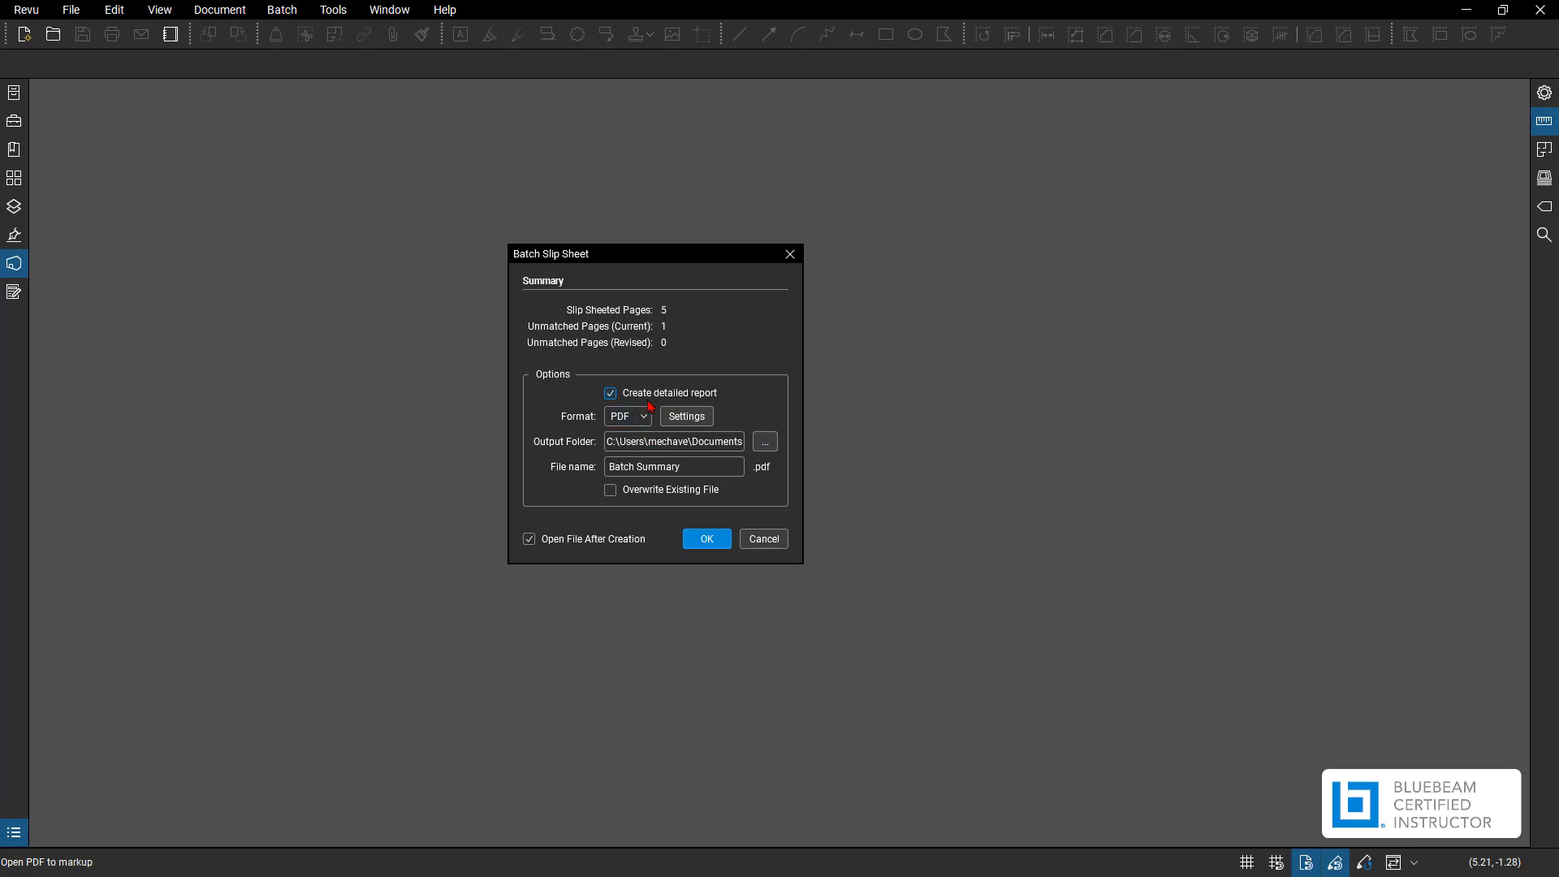
pyautogui.click(621, 417)
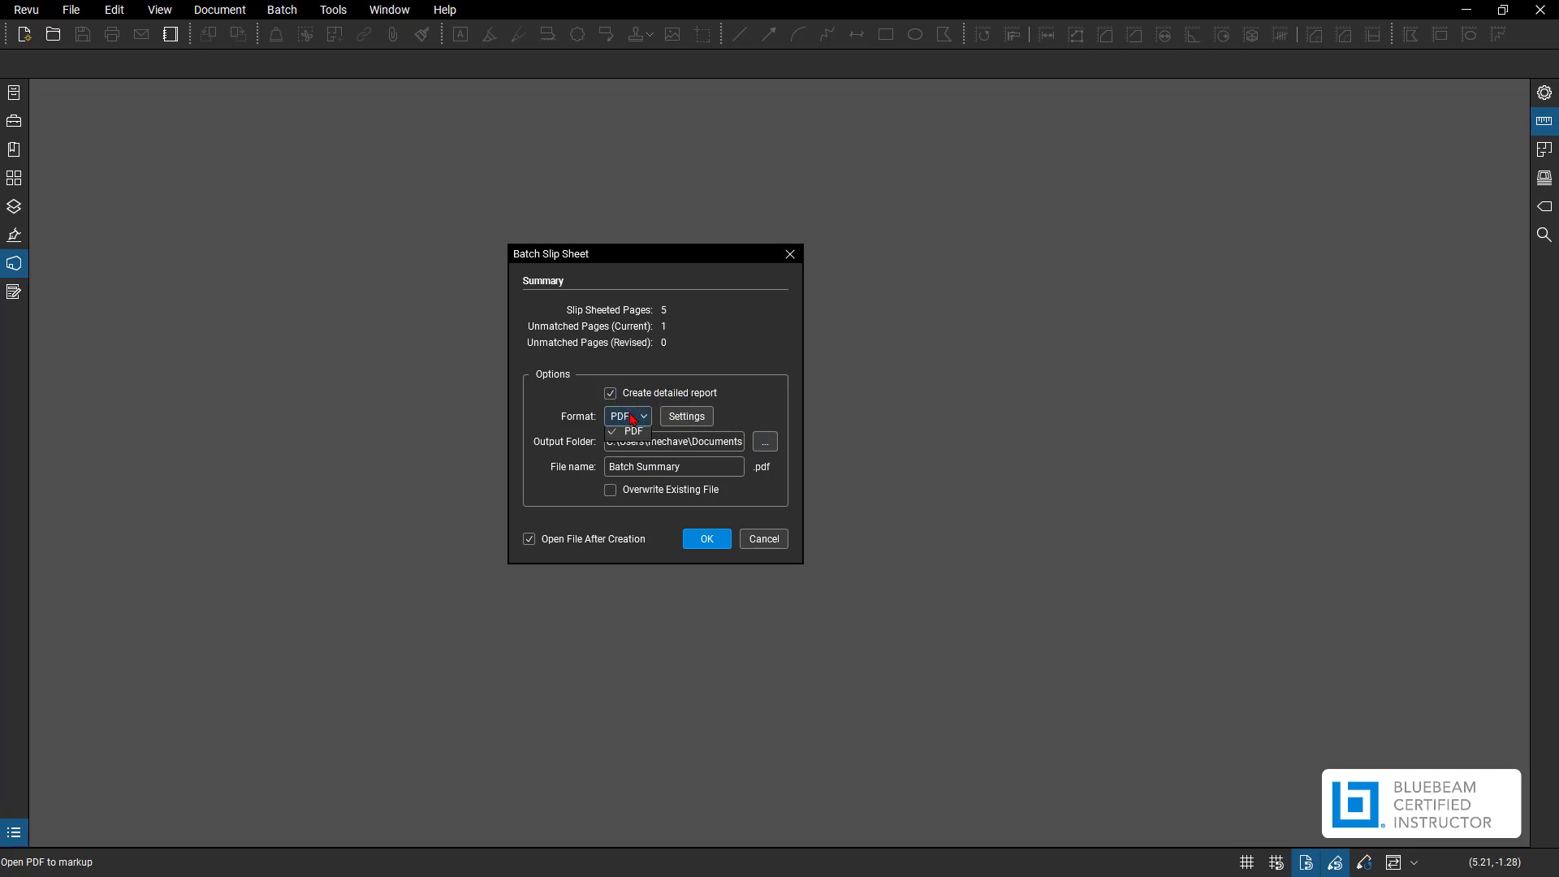
pyautogui.click(709, 418)
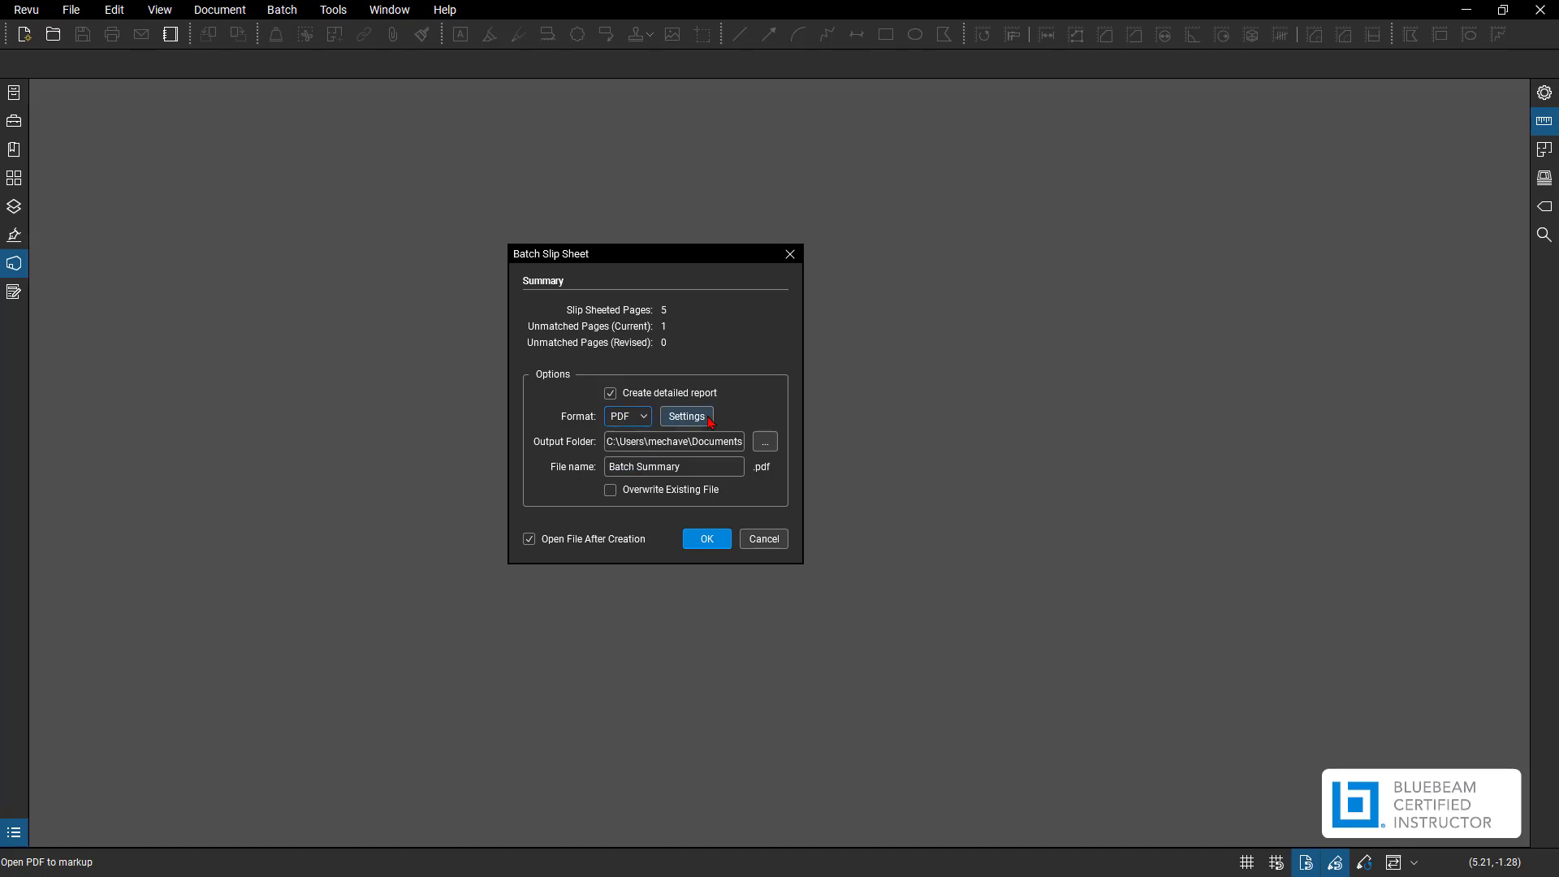
pyautogui.click(706, 419)
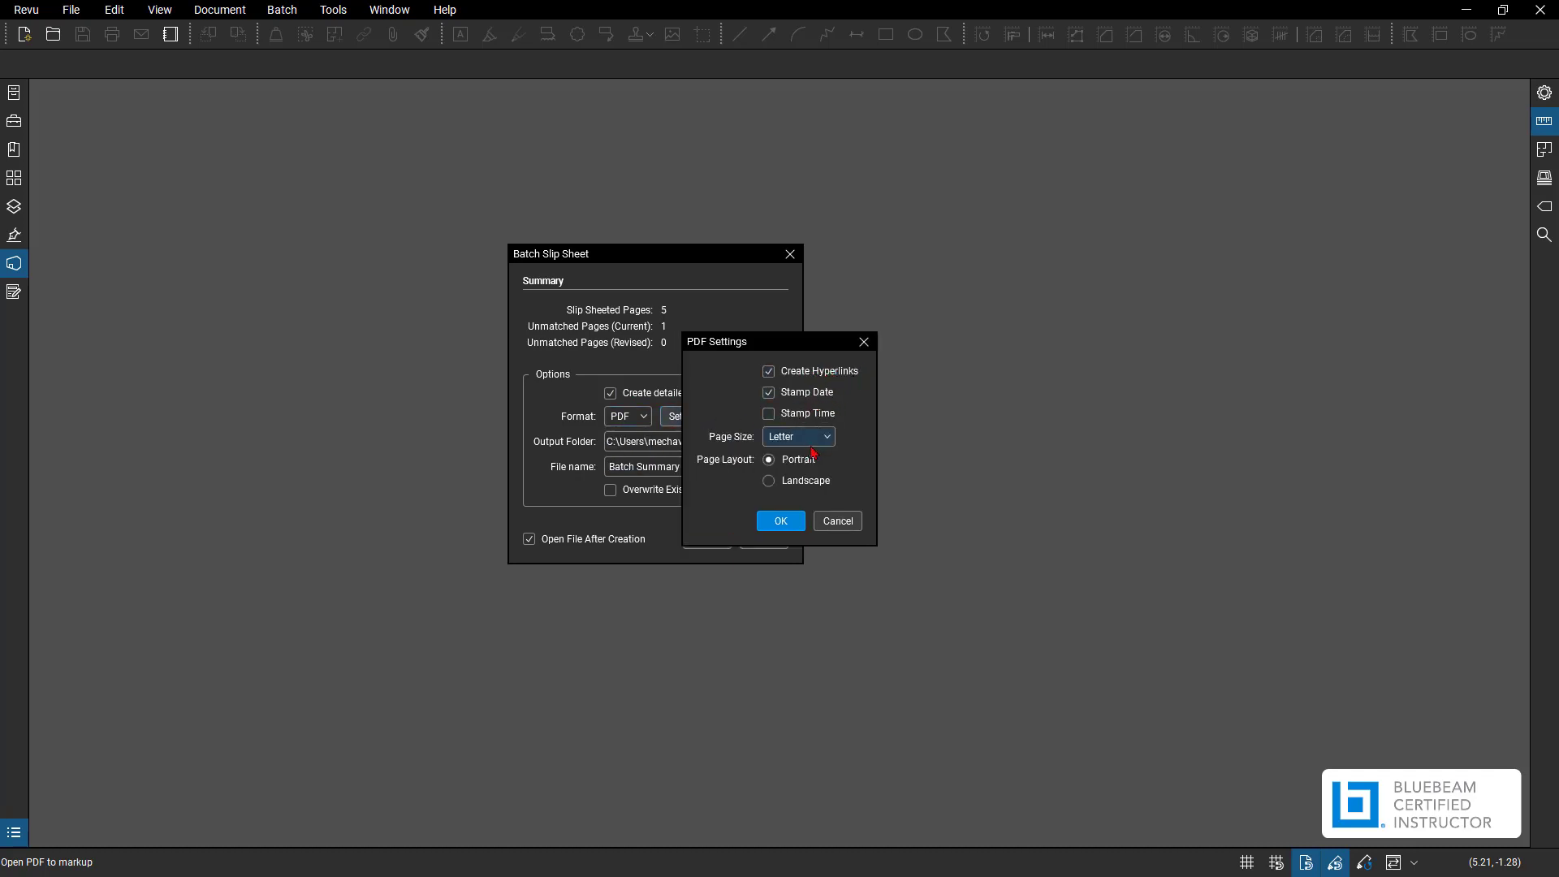
pyautogui.click(778, 520)
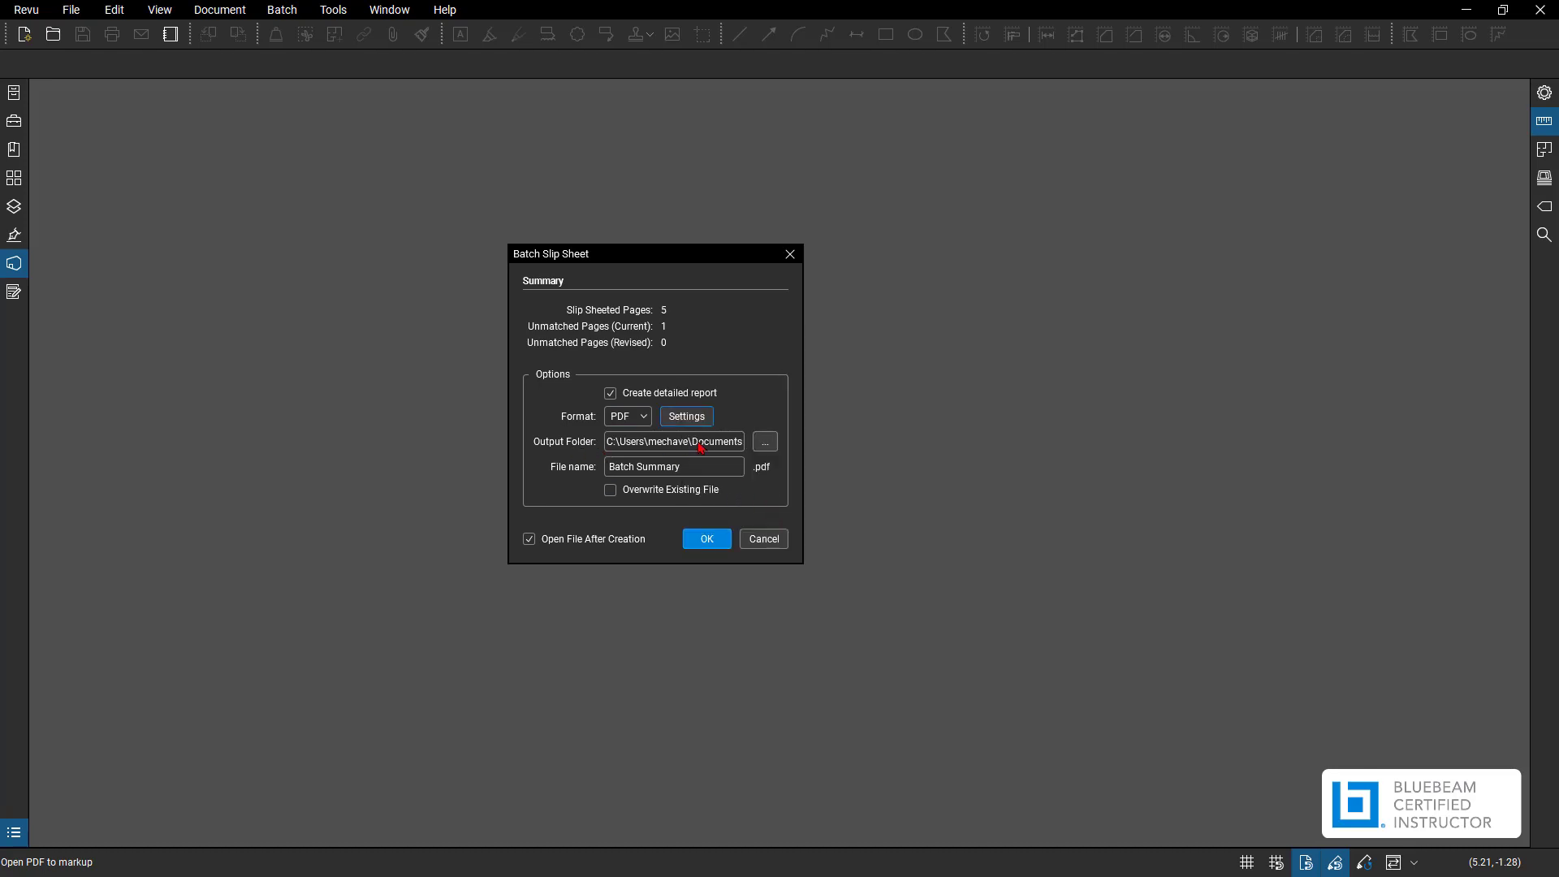
pyautogui.click(763, 442)
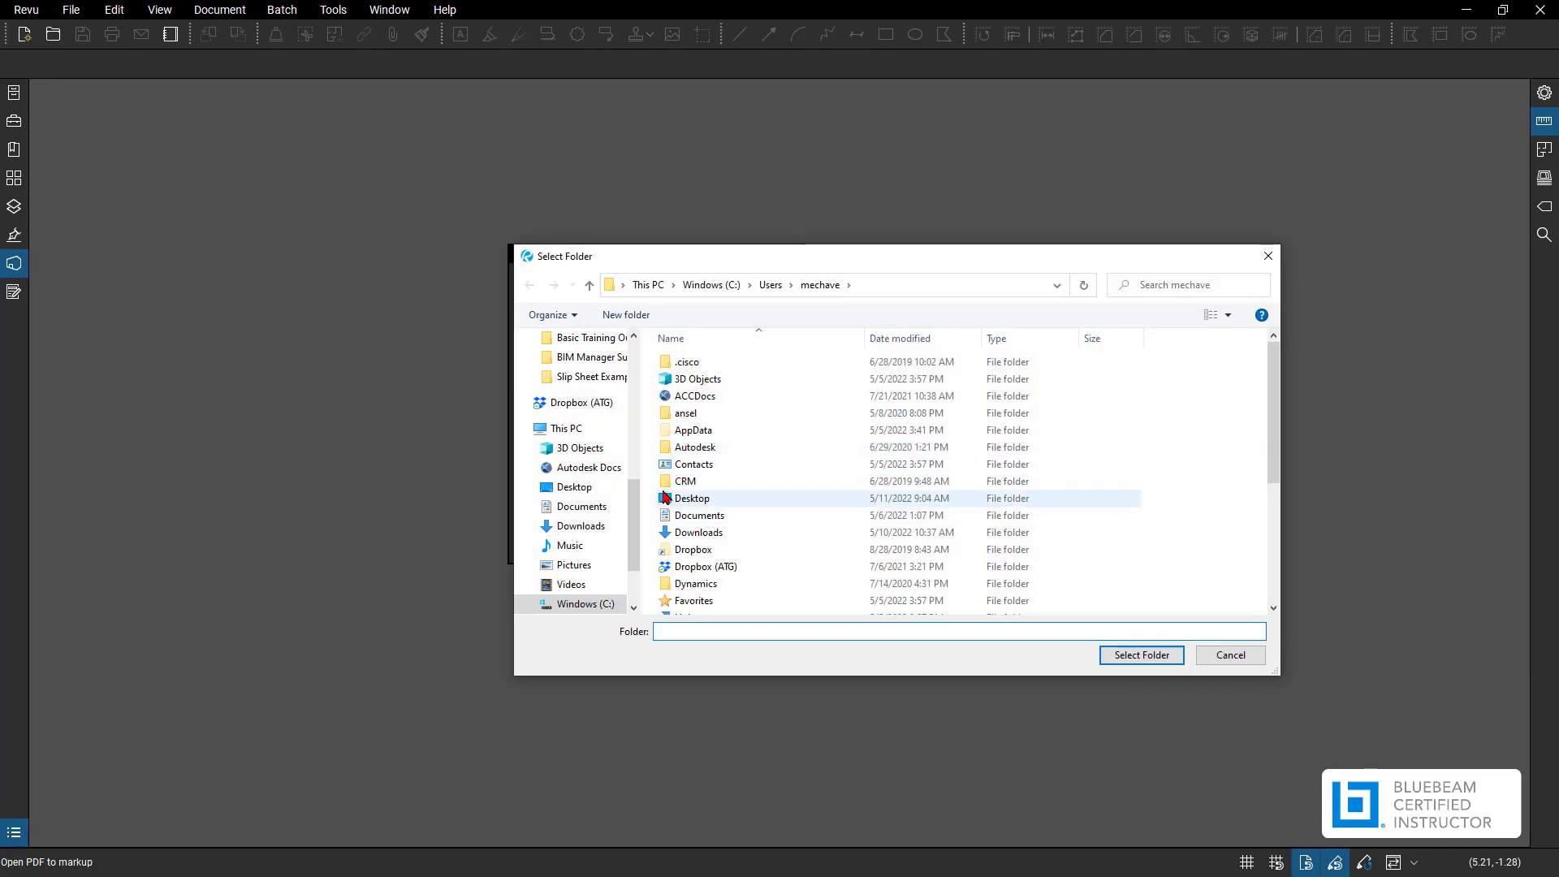
pyautogui.click(594, 492)
pyautogui.click(1136, 655)
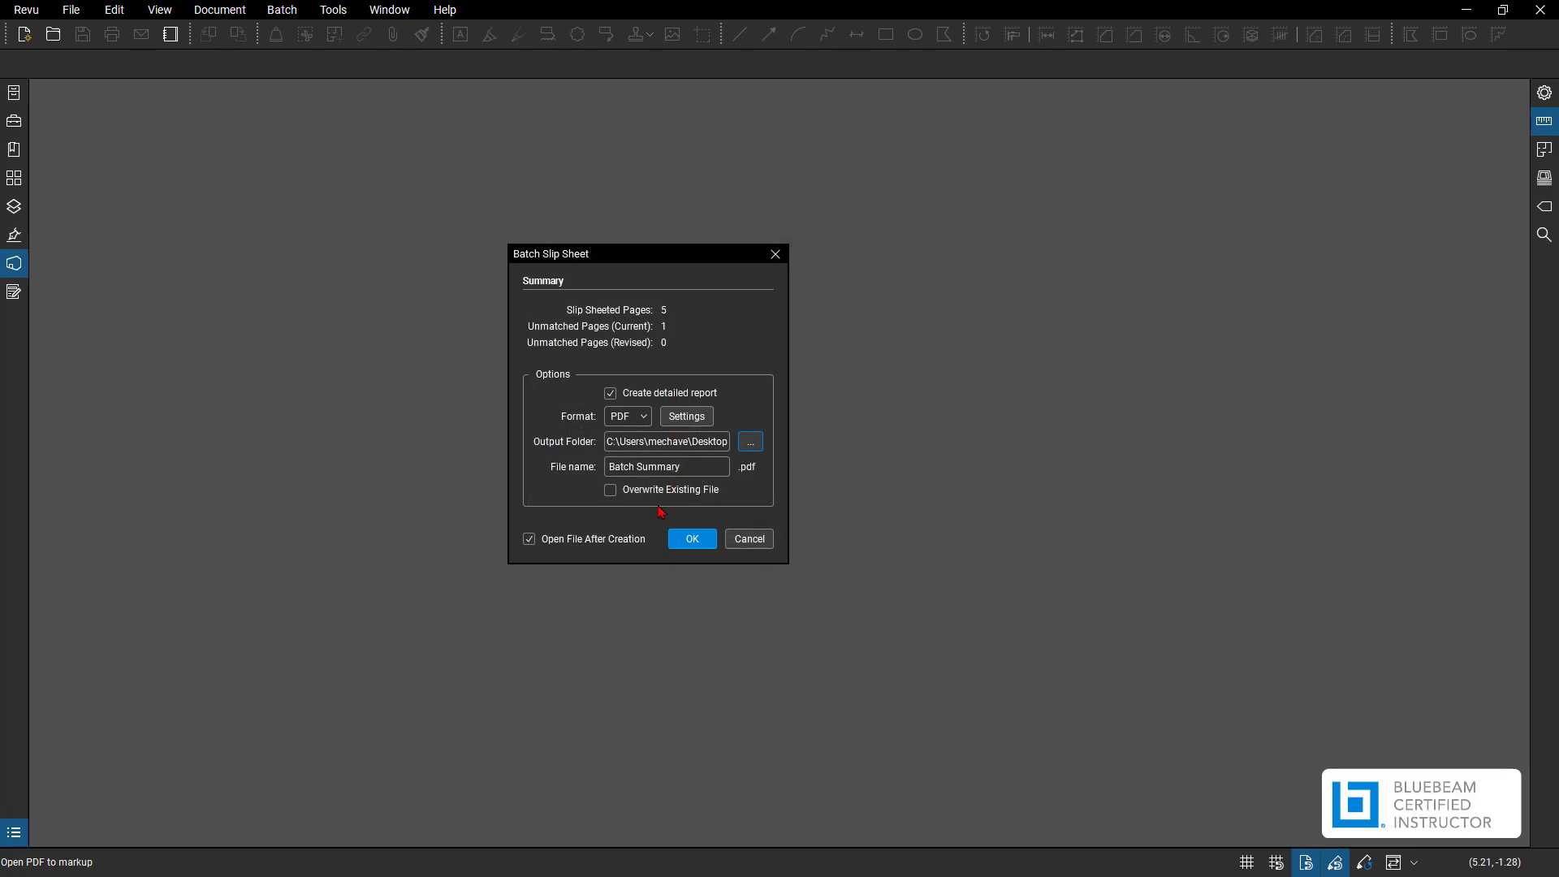
pyautogui.press('Tab')
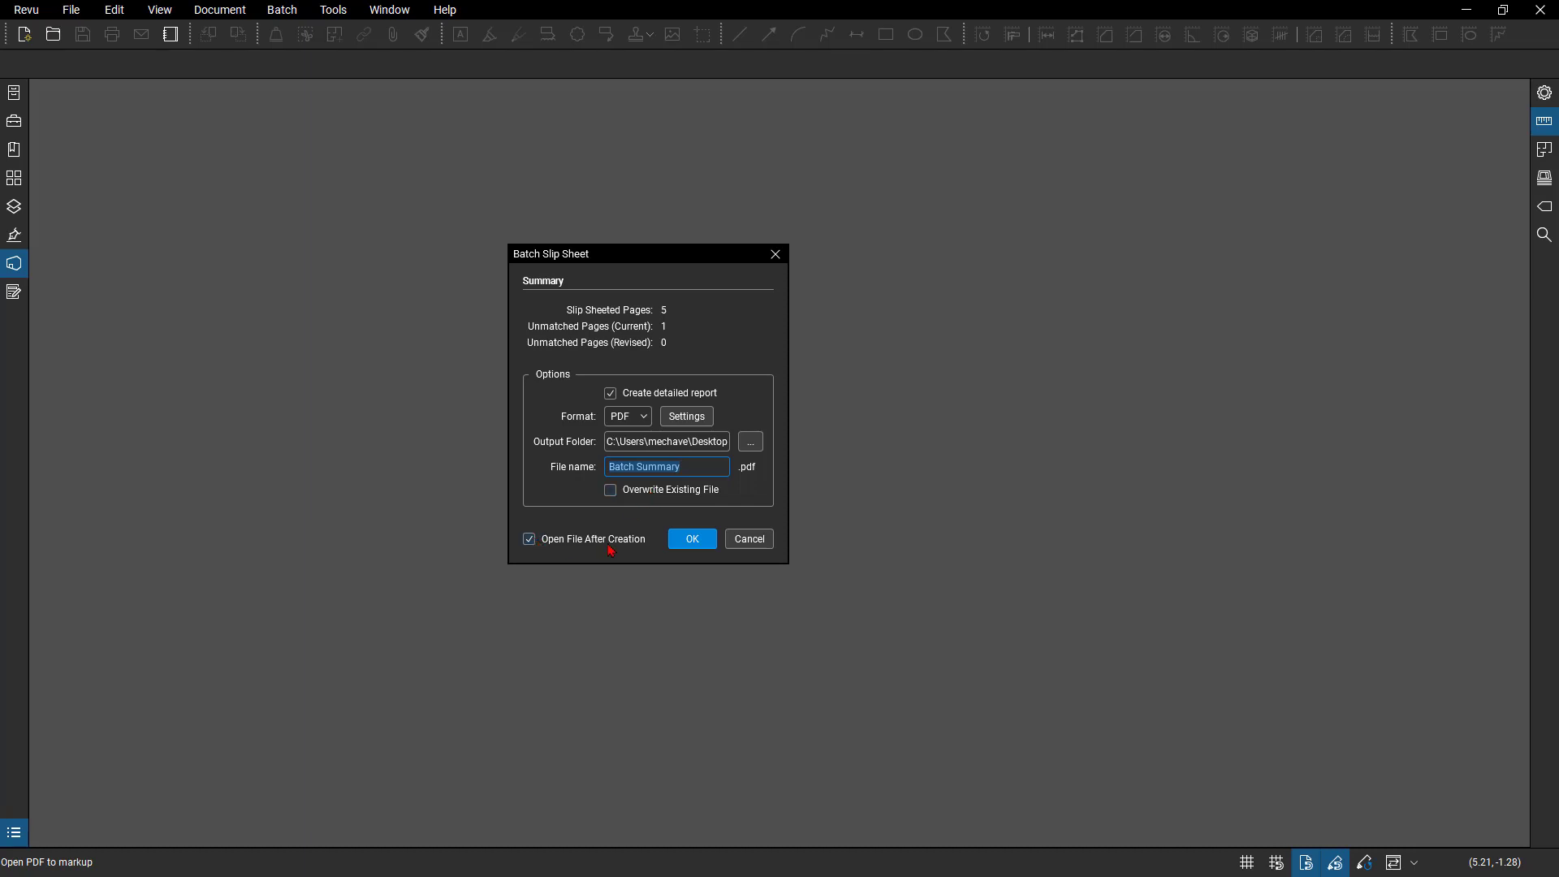
pyautogui.click(691, 542)
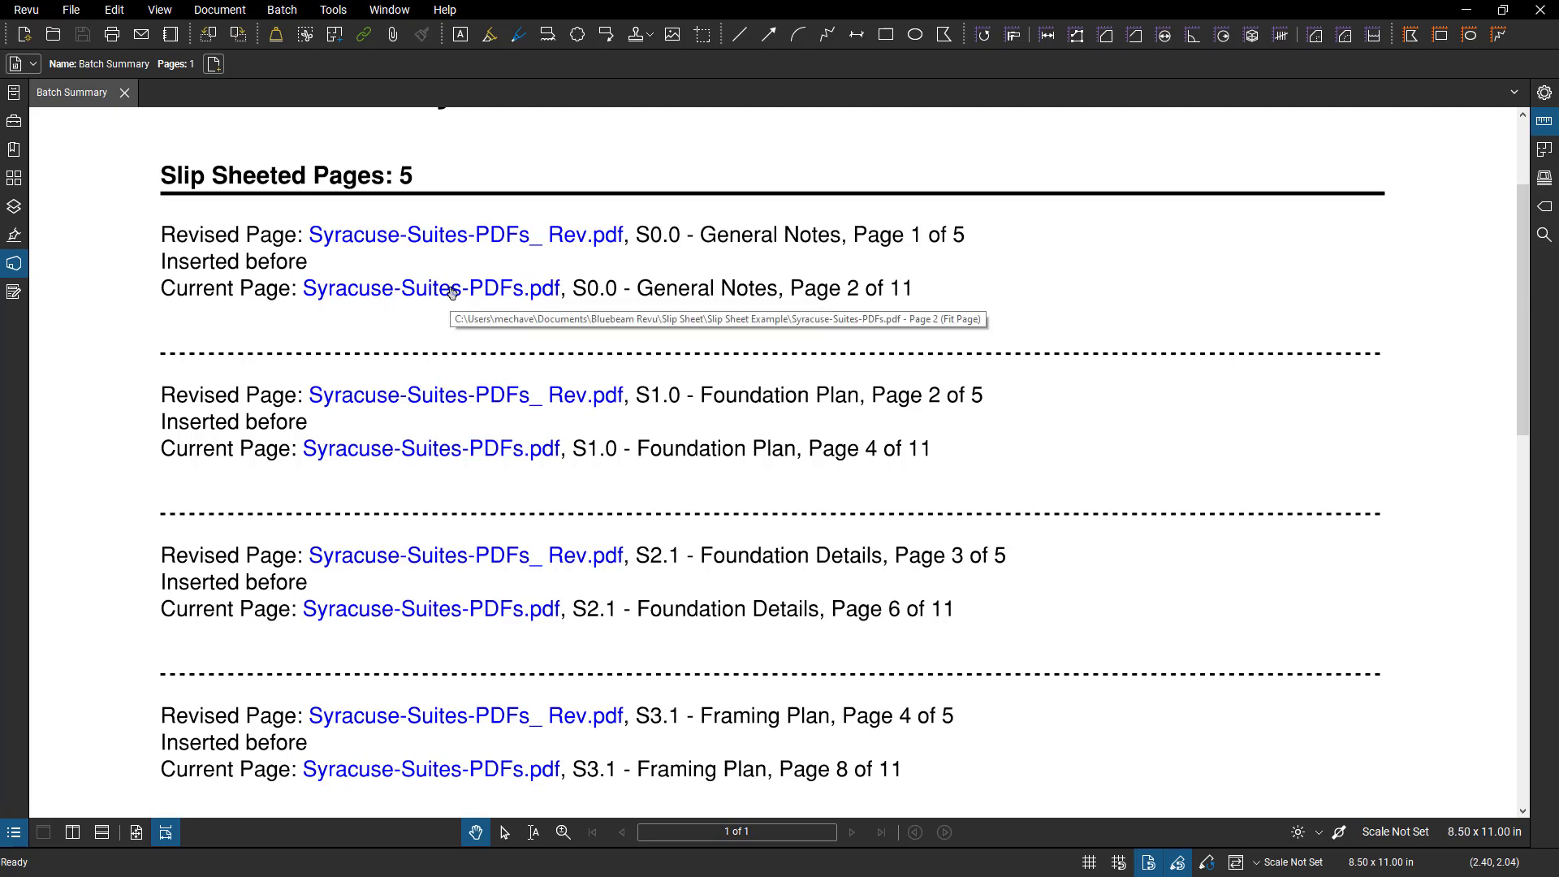
# Step: Open the updated set from the report link at page 1, split into two vertical panes
pyautogui.click(452, 293)
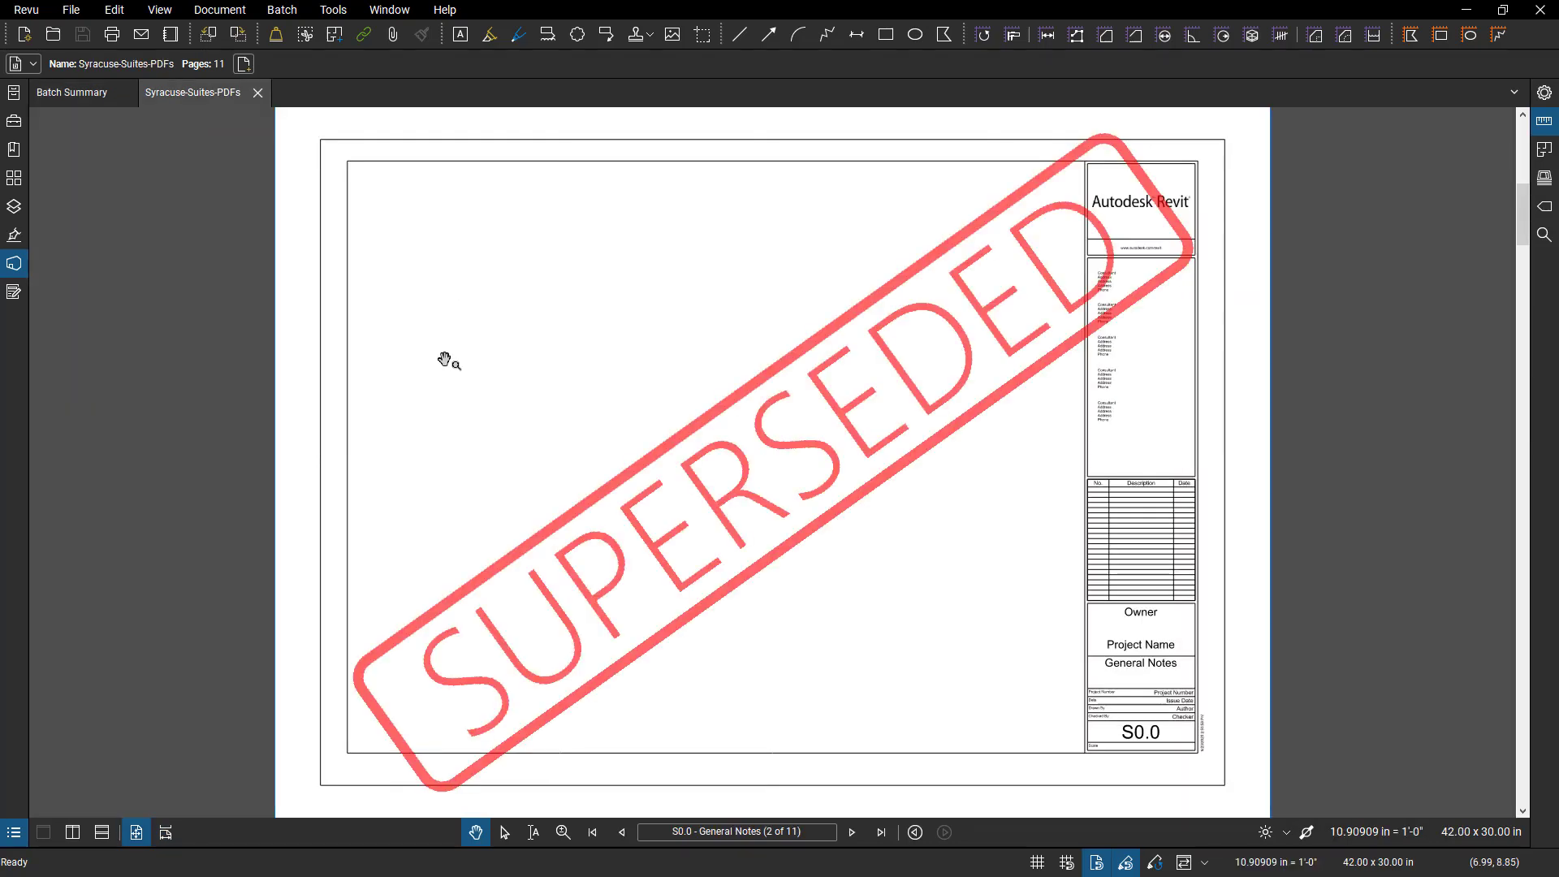
pyautogui.click(592, 832)
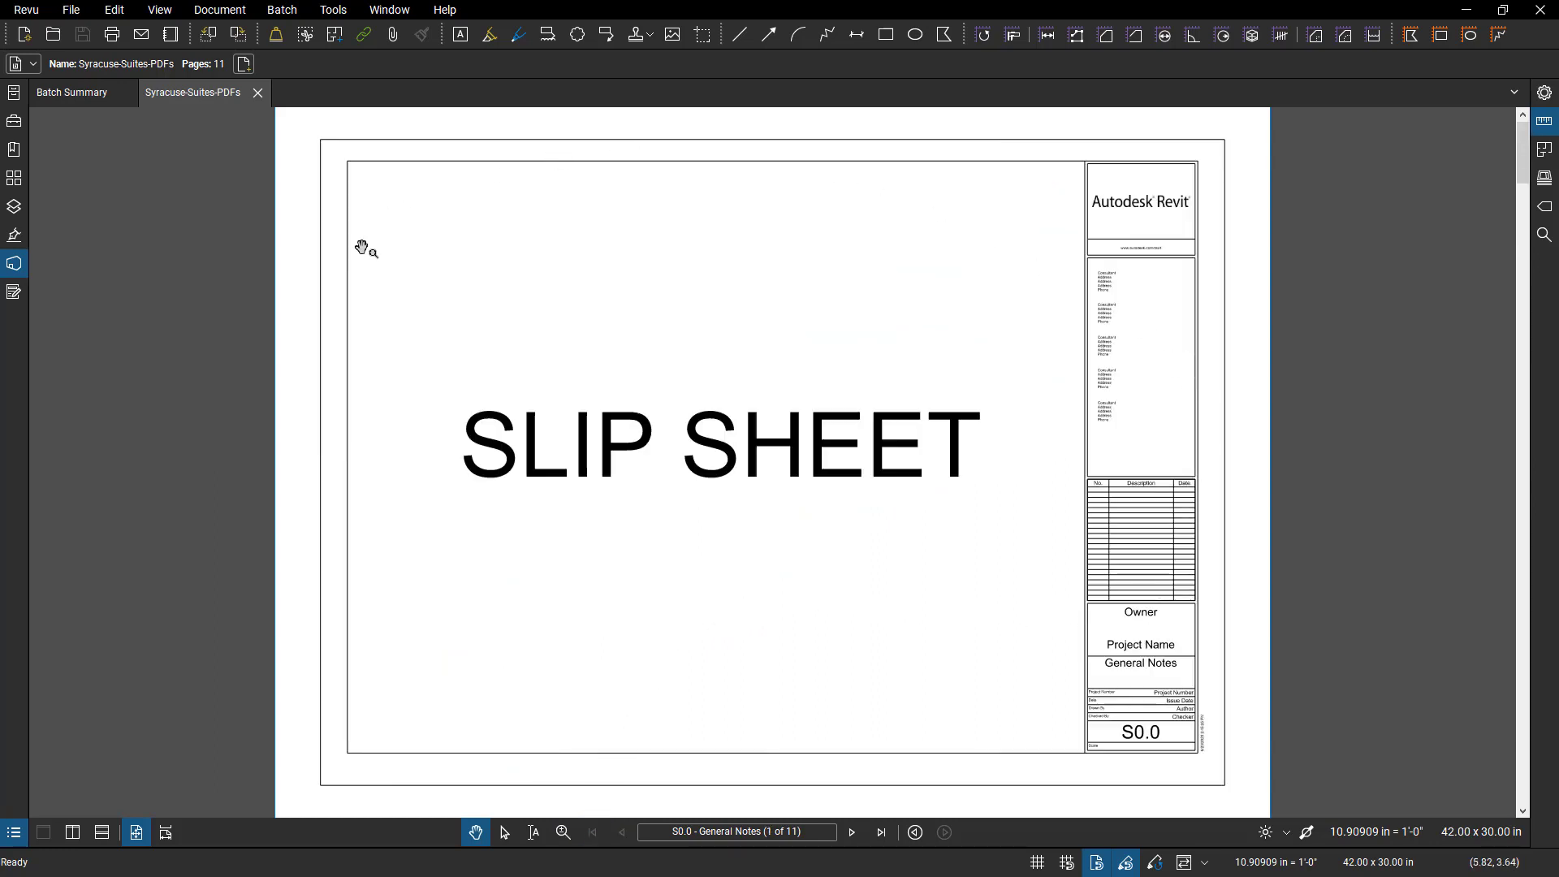
pyautogui.click(101, 831)
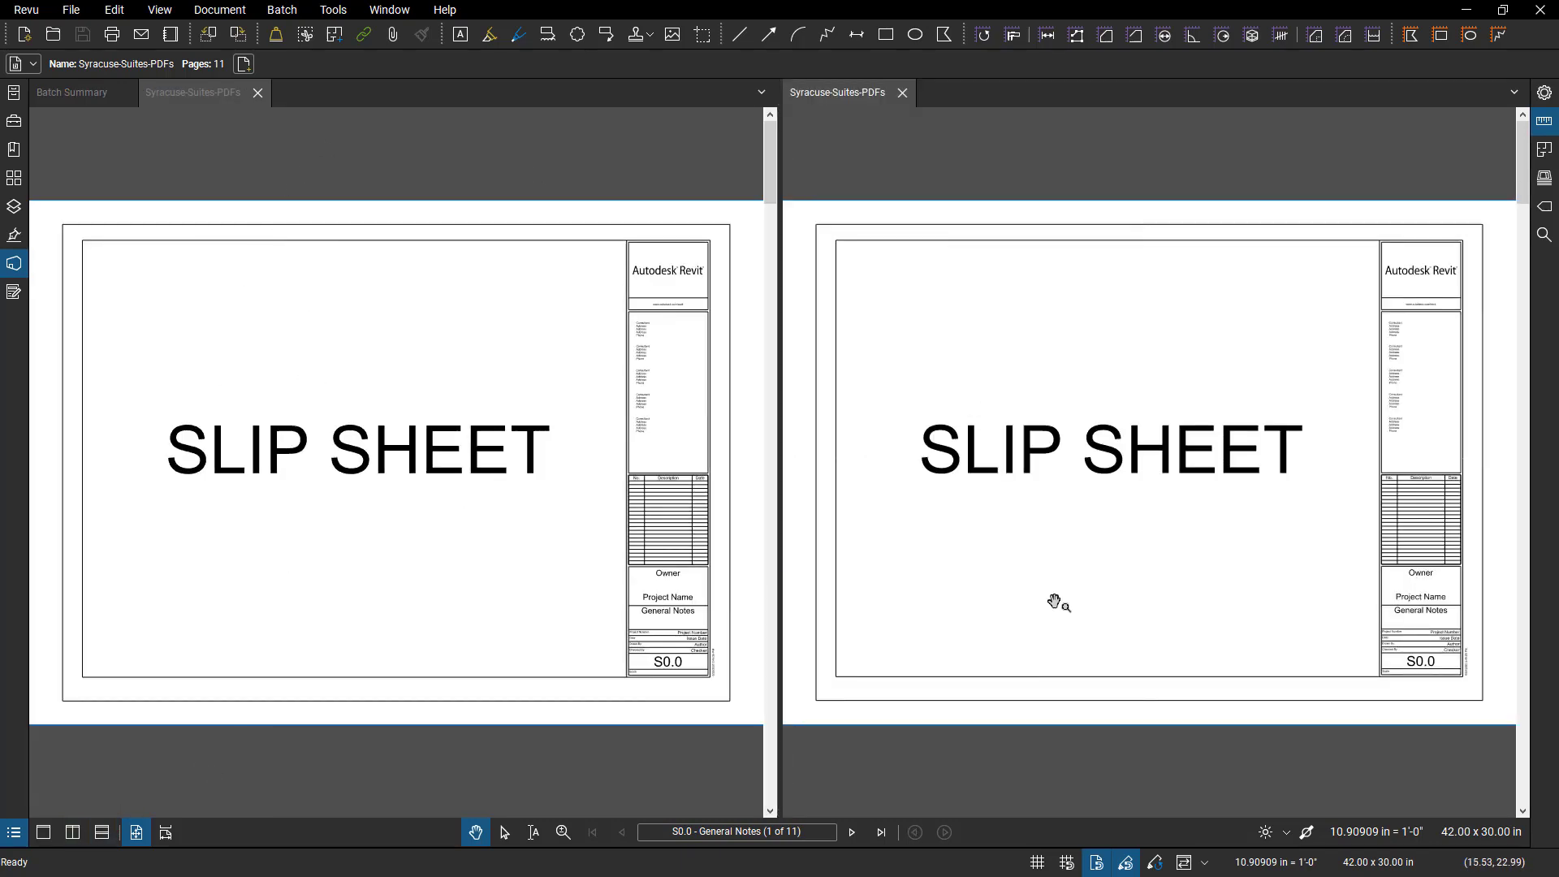
# Step: Synchronize both panes and compare revised S1.0 Foundation Plan with its stamped original
pyautogui.click(1185, 864)
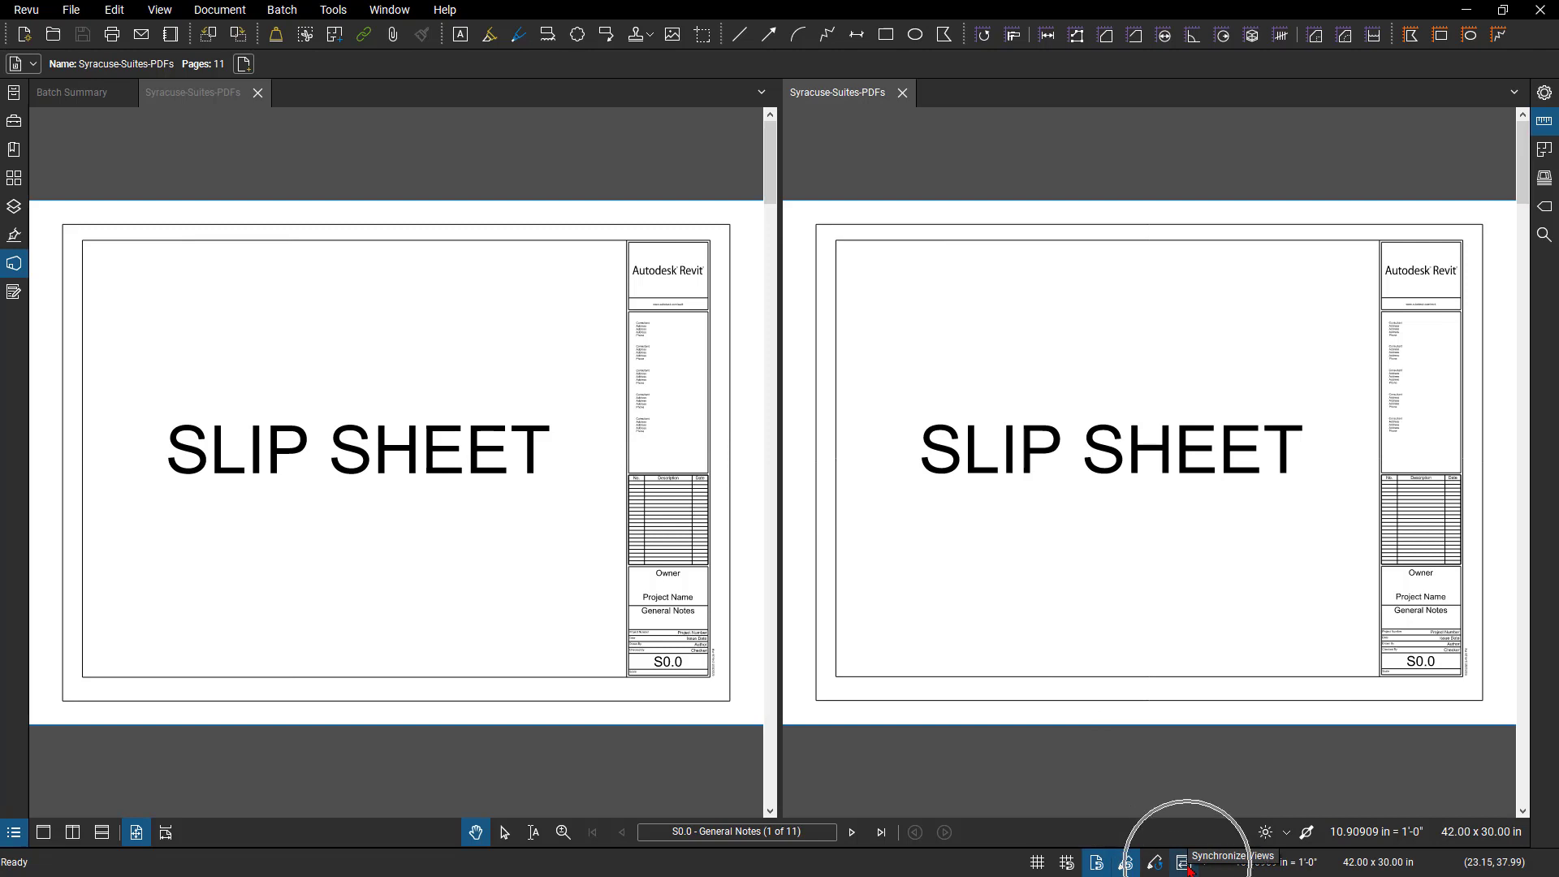
pyautogui.click(159, 10)
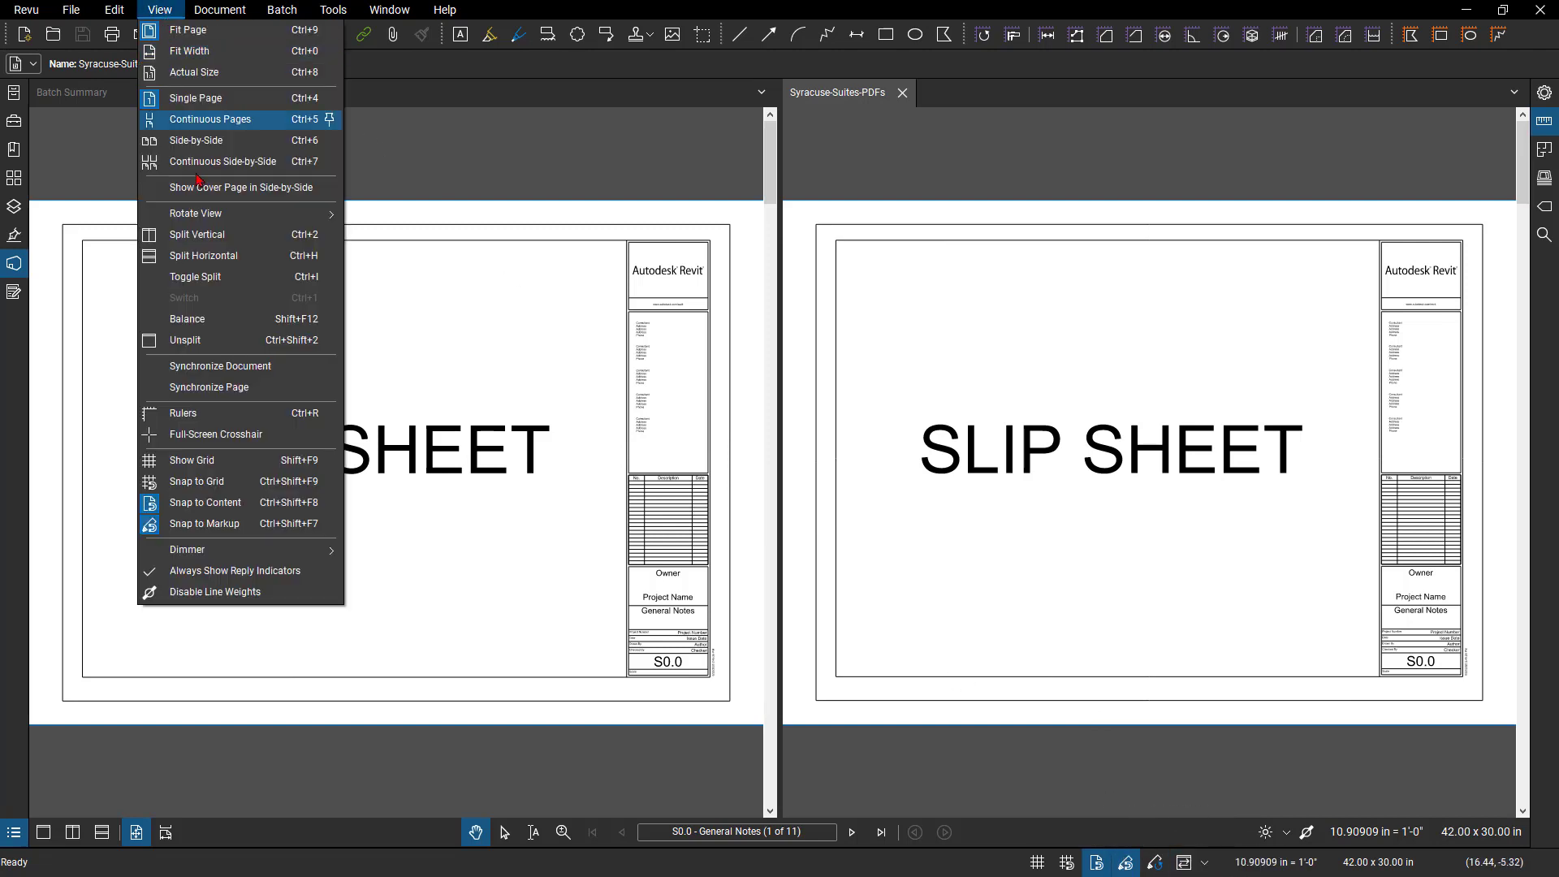
pyautogui.click(224, 366)
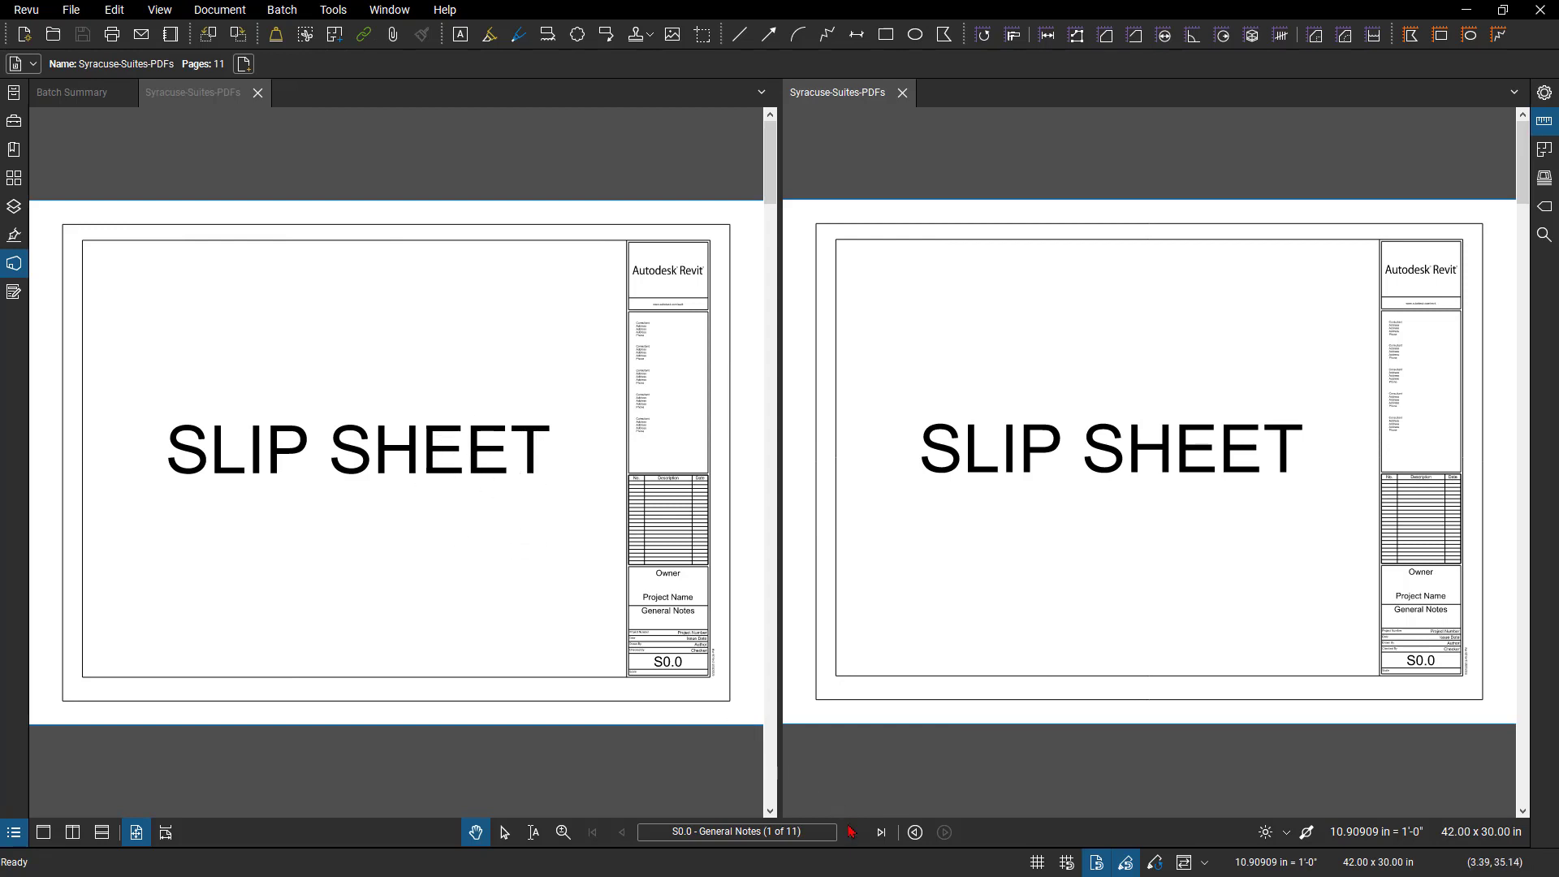
pyautogui.click(851, 832)
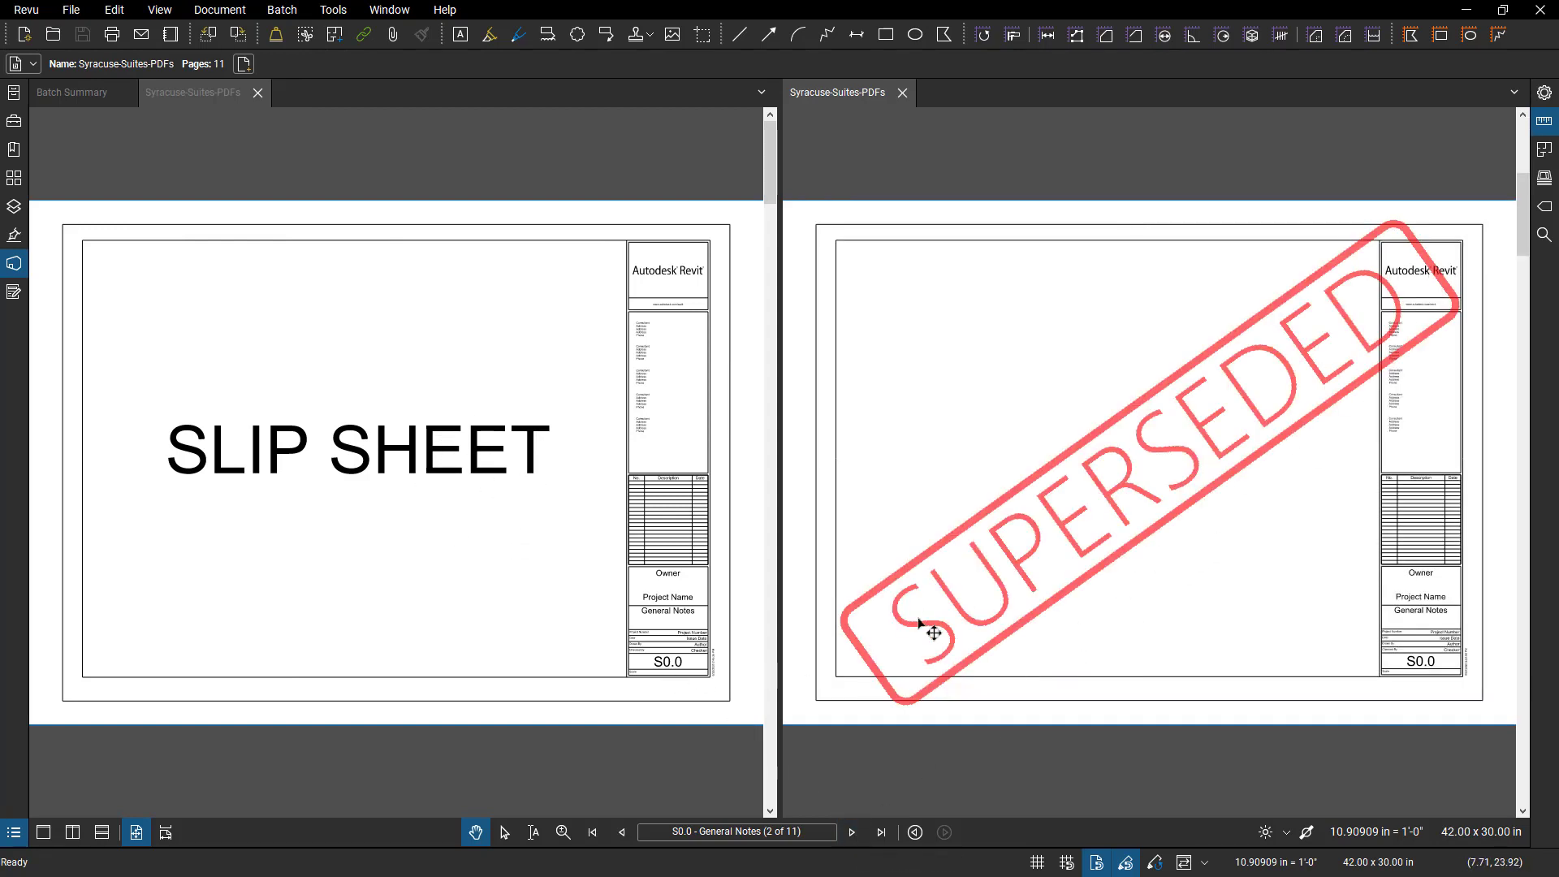
pyautogui.click(569, 630)
pyautogui.click(851, 833)
pyautogui.click(852, 832)
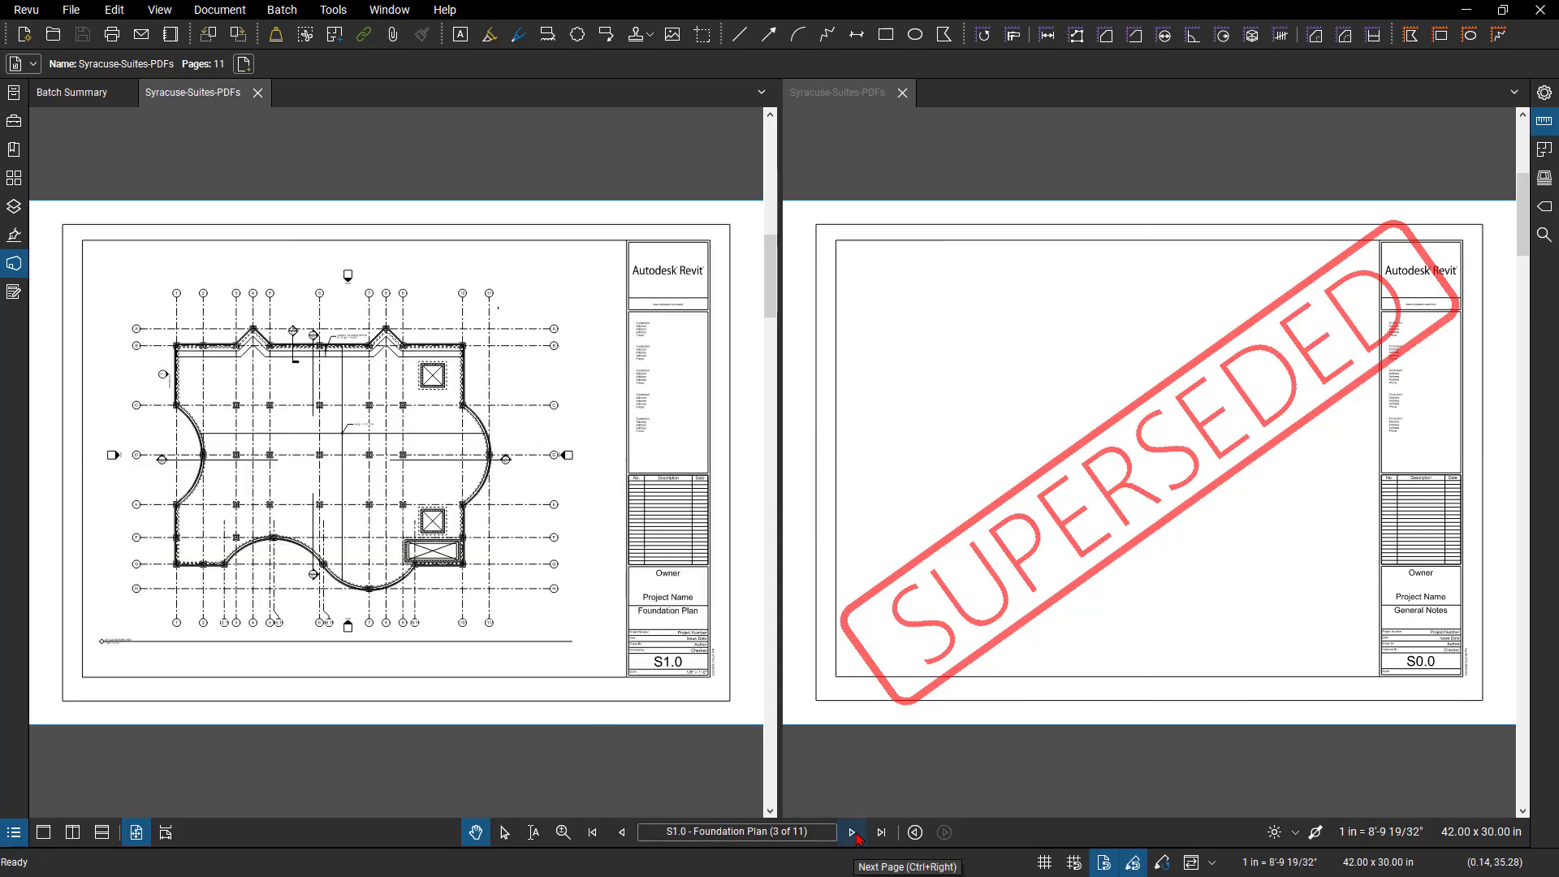
pyautogui.click(1104, 532)
pyautogui.hotkey('ctrl', 'Right')
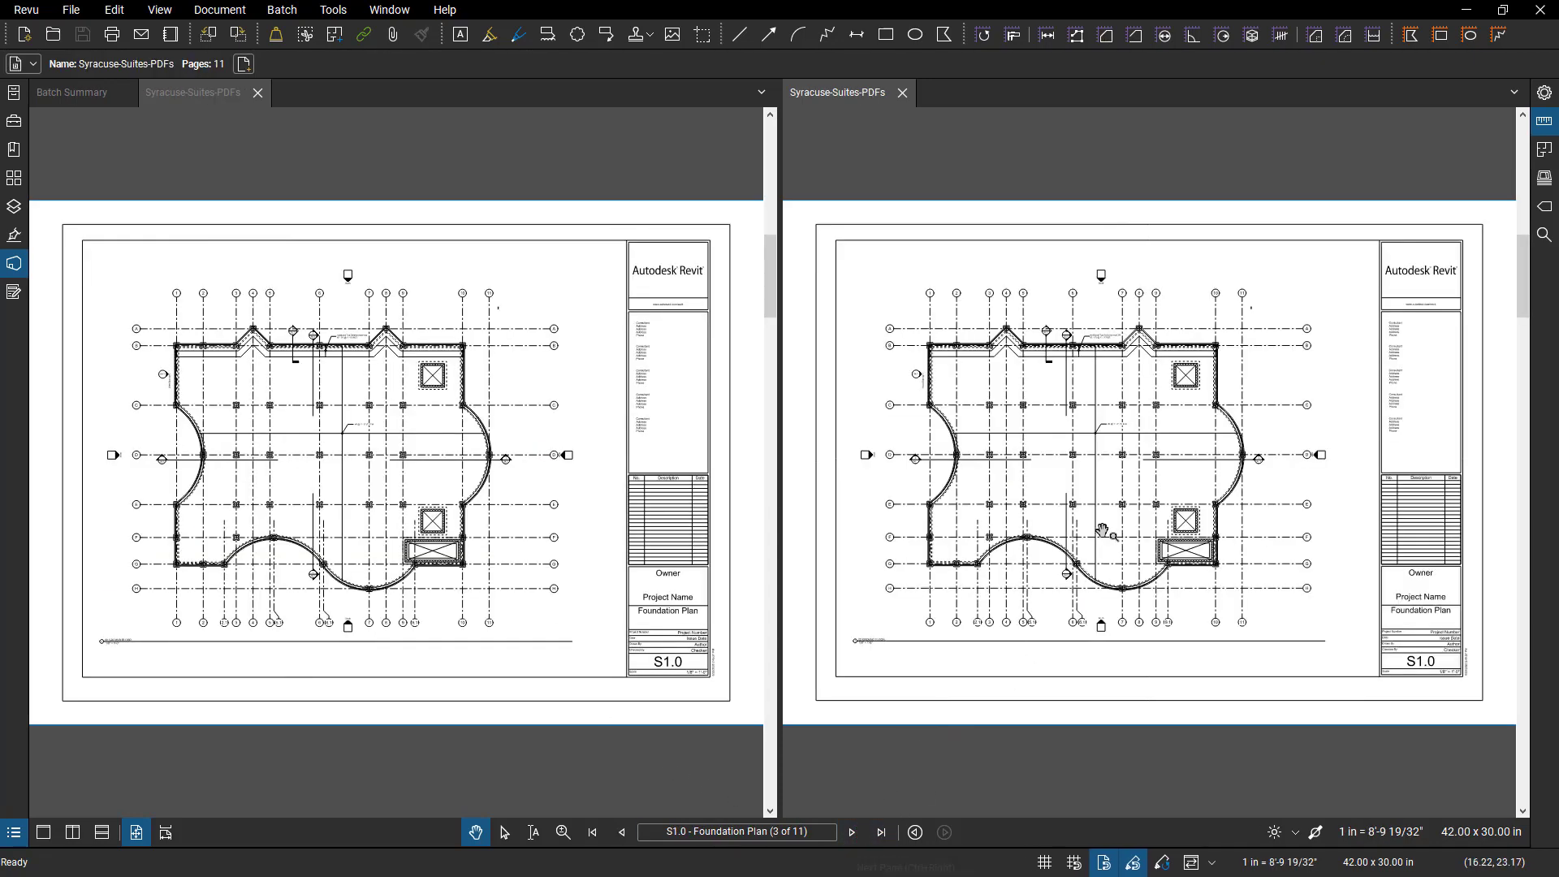
pyautogui.click(851, 832)
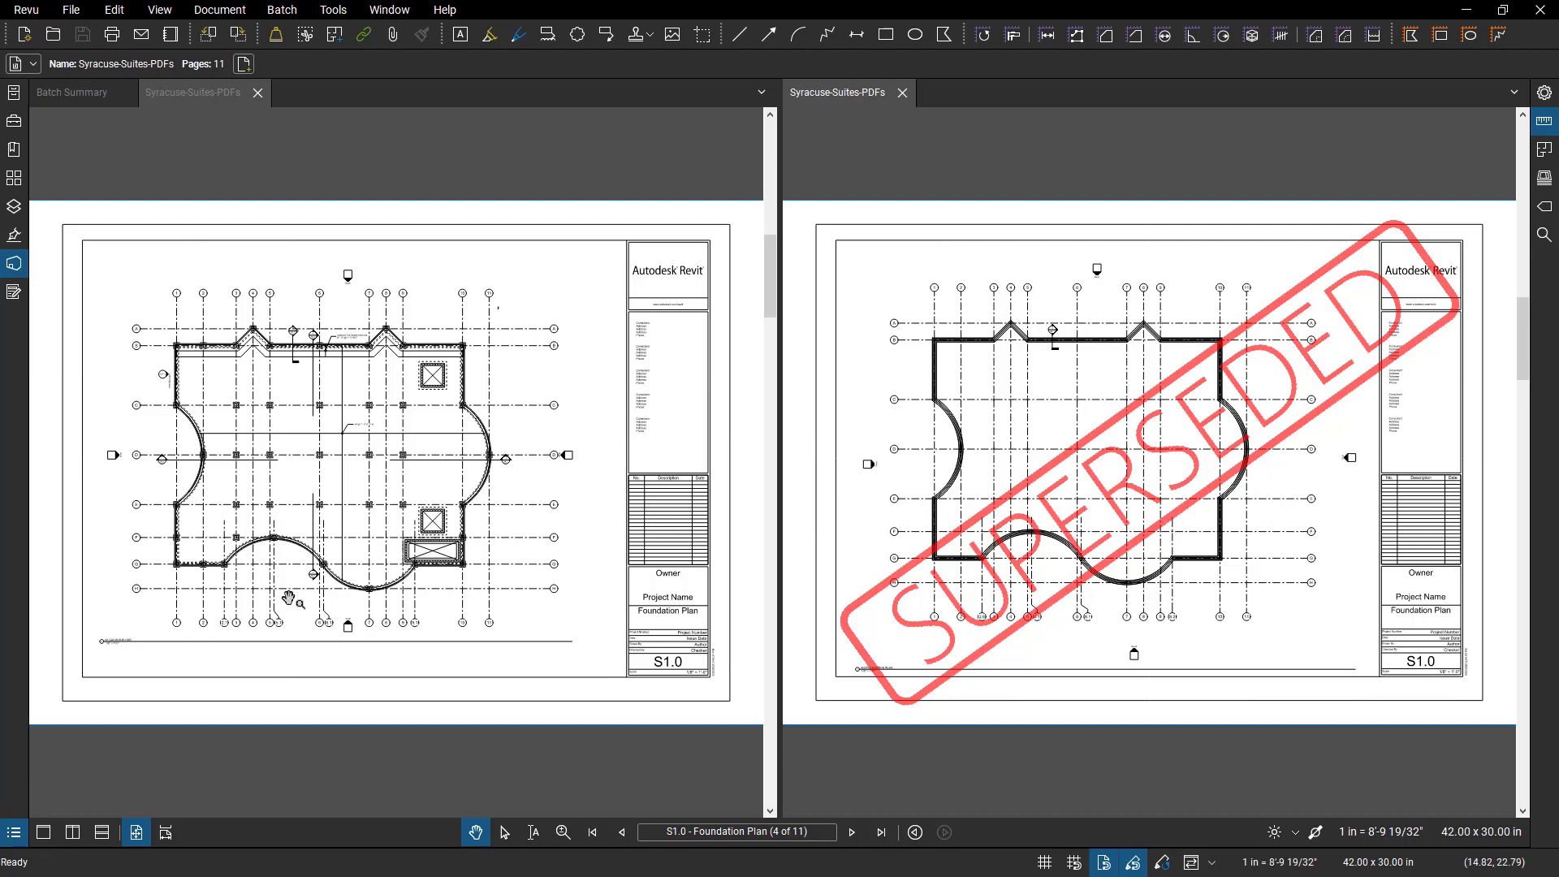
# Step: Show revised S4.1 Framing Details (page 9) beside its Superseded original (page 10)
pyautogui.click(852, 833)
pyautogui.click(852, 833)
pyautogui.click(853, 833)
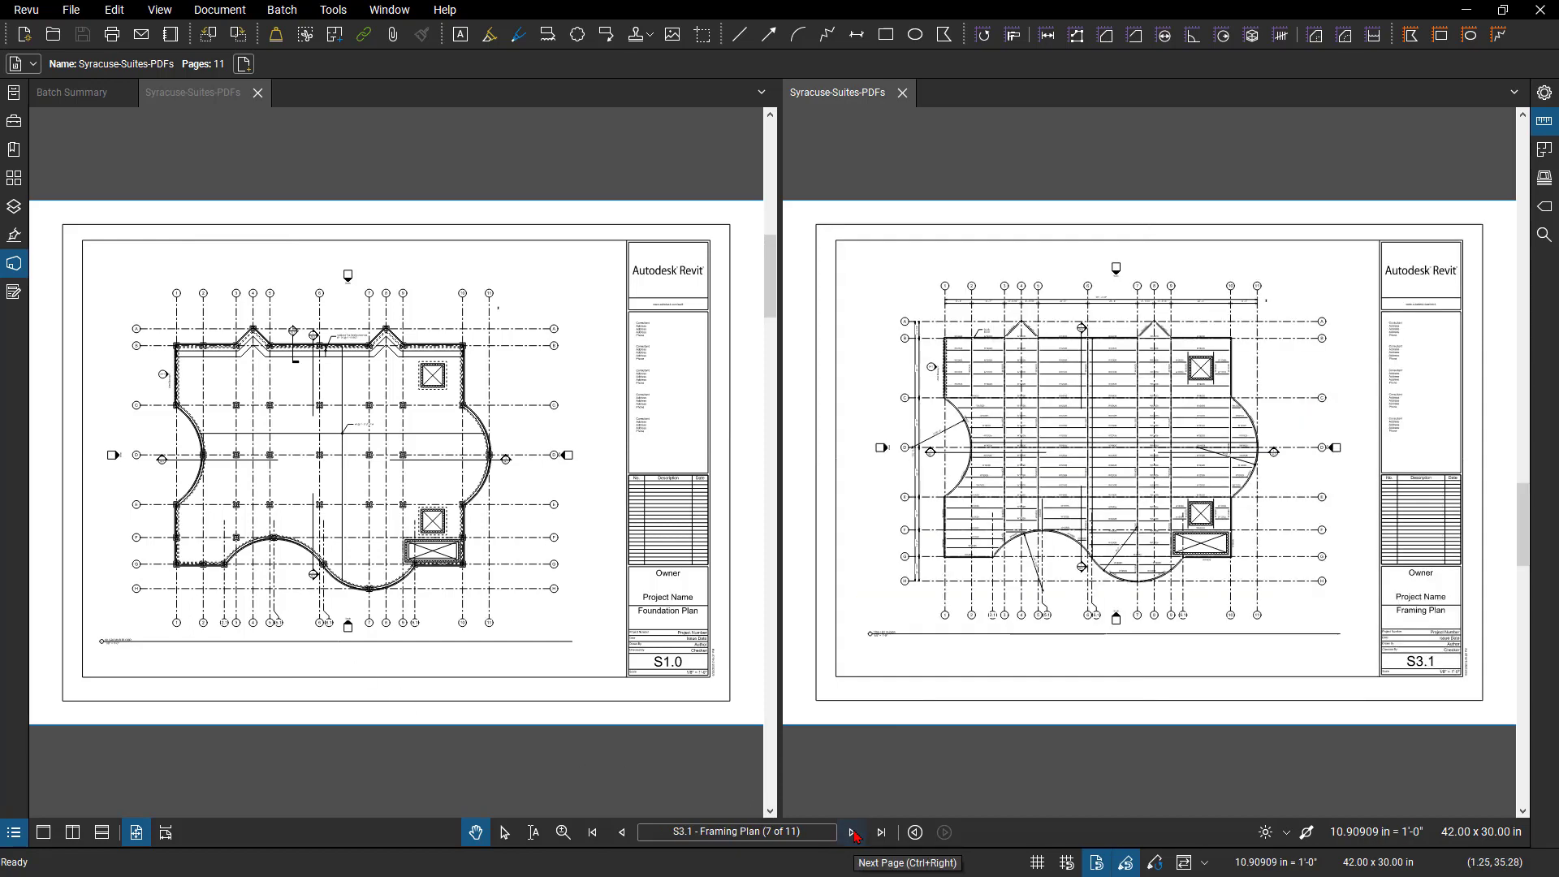
pyautogui.click(853, 833)
pyautogui.click(852, 833)
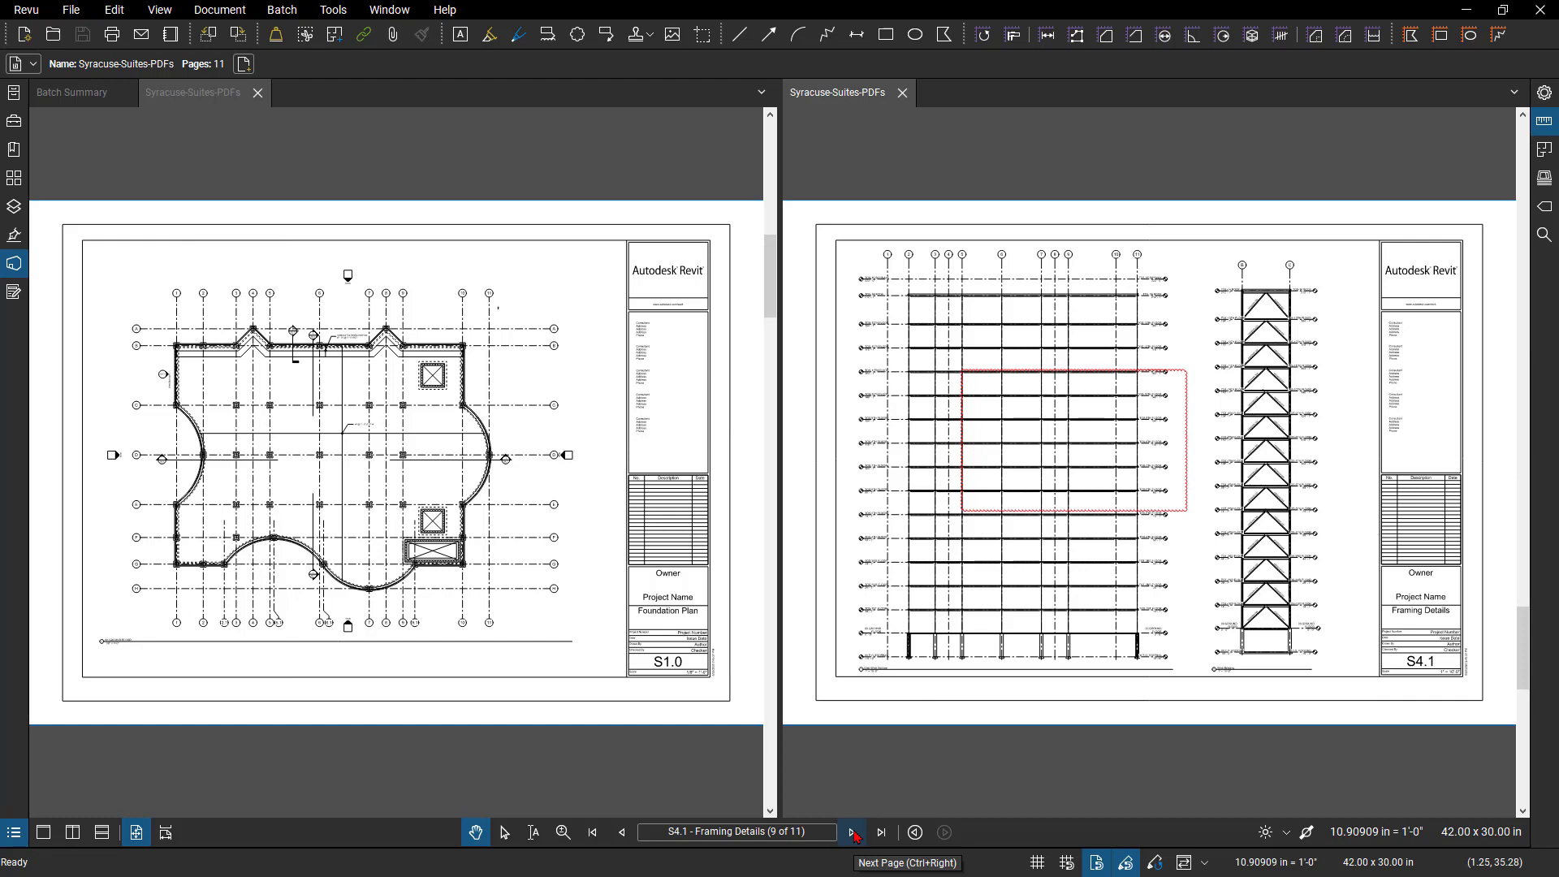
pyautogui.click(853, 833)
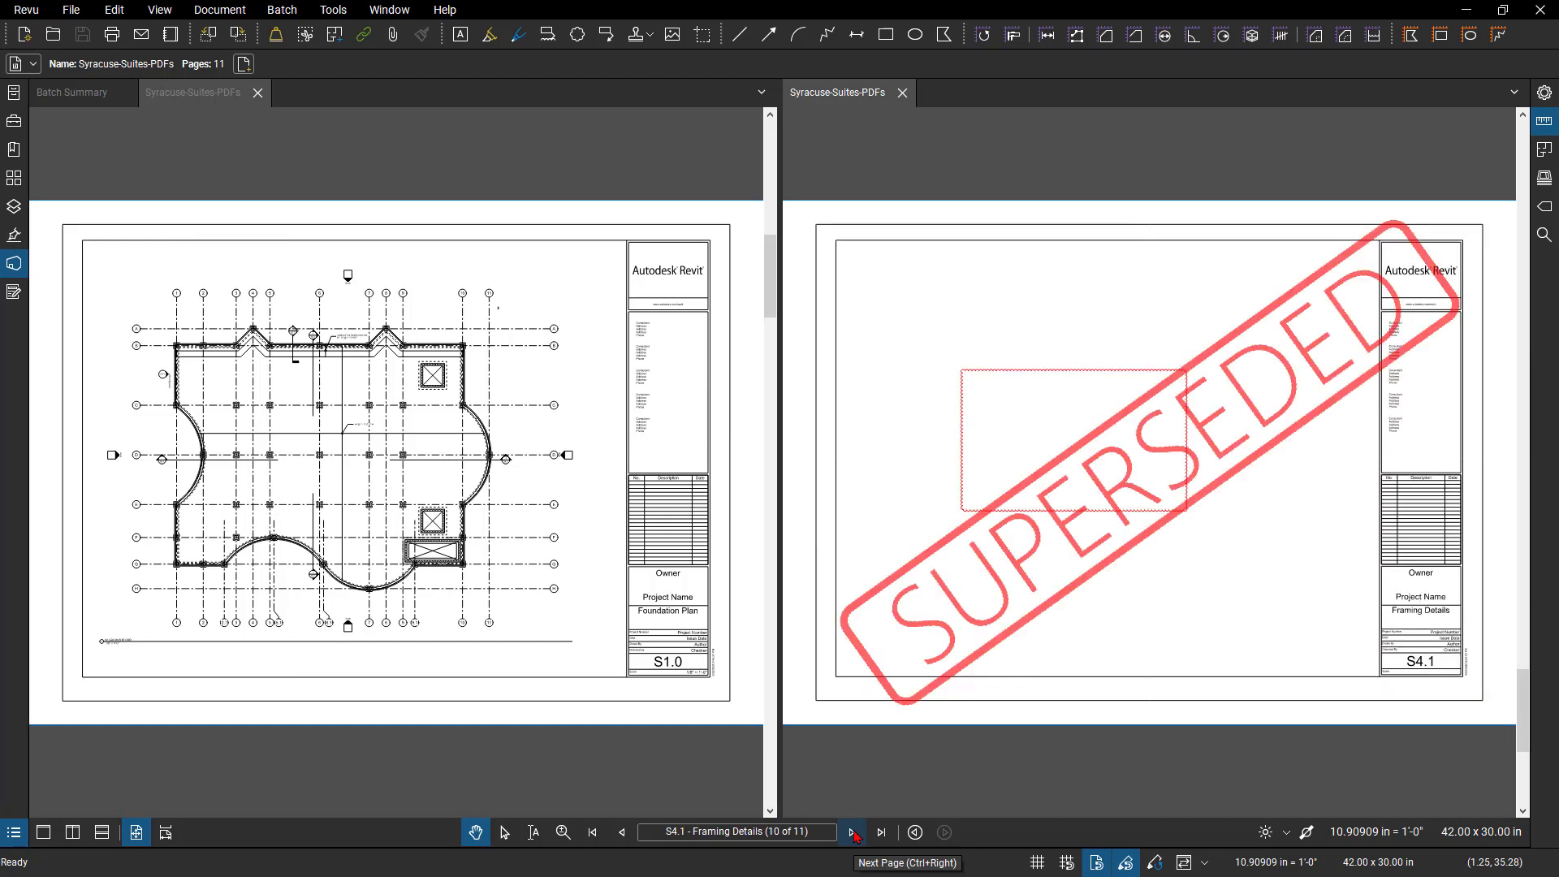
pyautogui.click(565, 601)
pyautogui.click(853, 833)
pyautogui.click(852, 833)
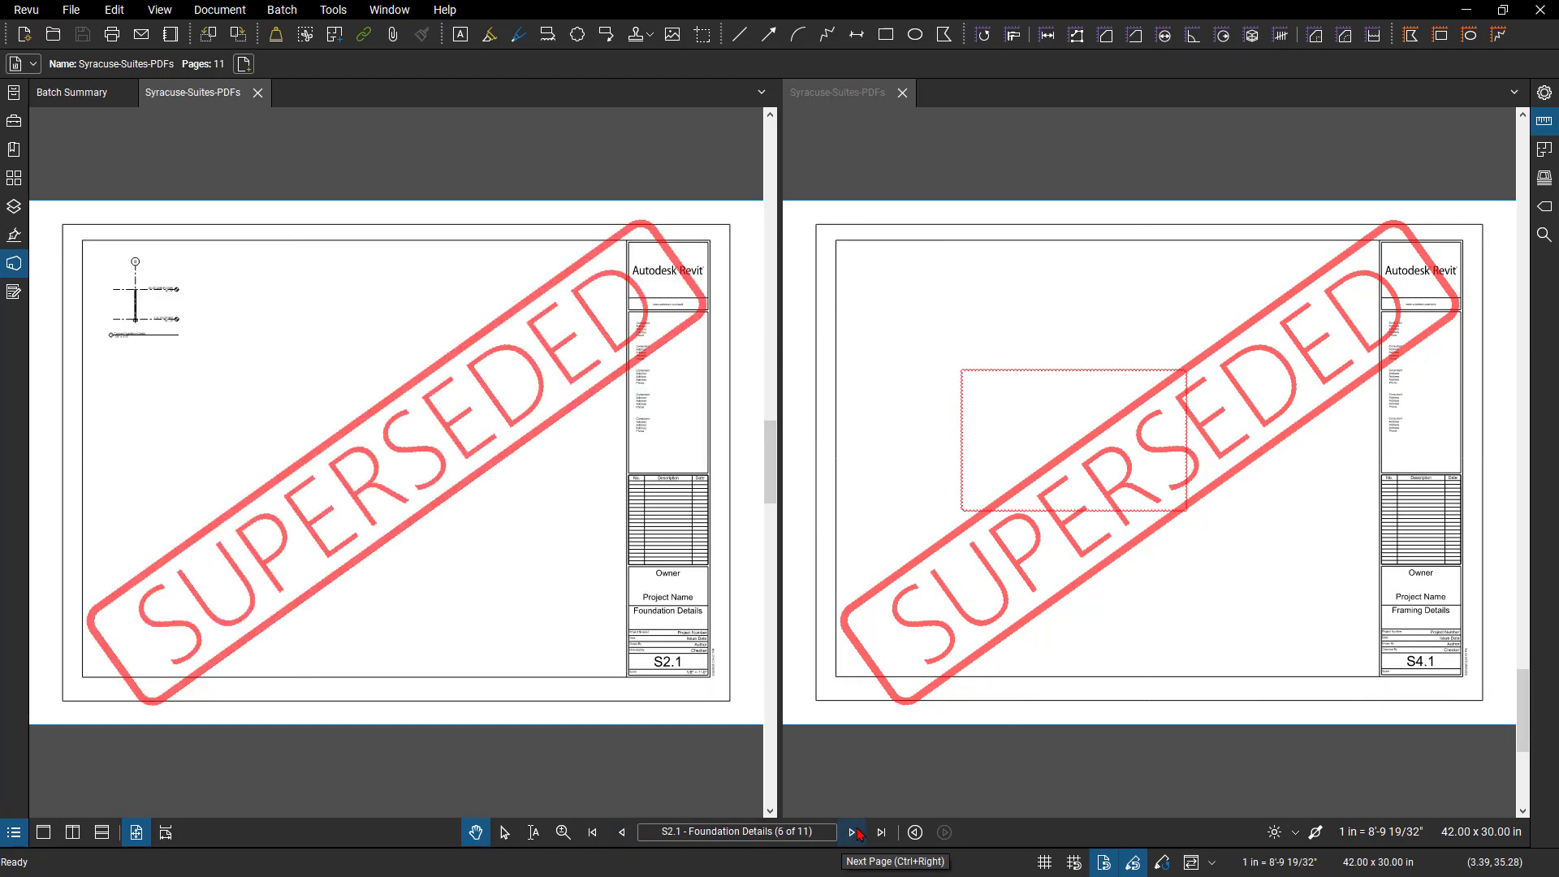
pyautogui.click(854, 833)
pyautogui.click(854, 833)
pyautogui.click(854, 833)
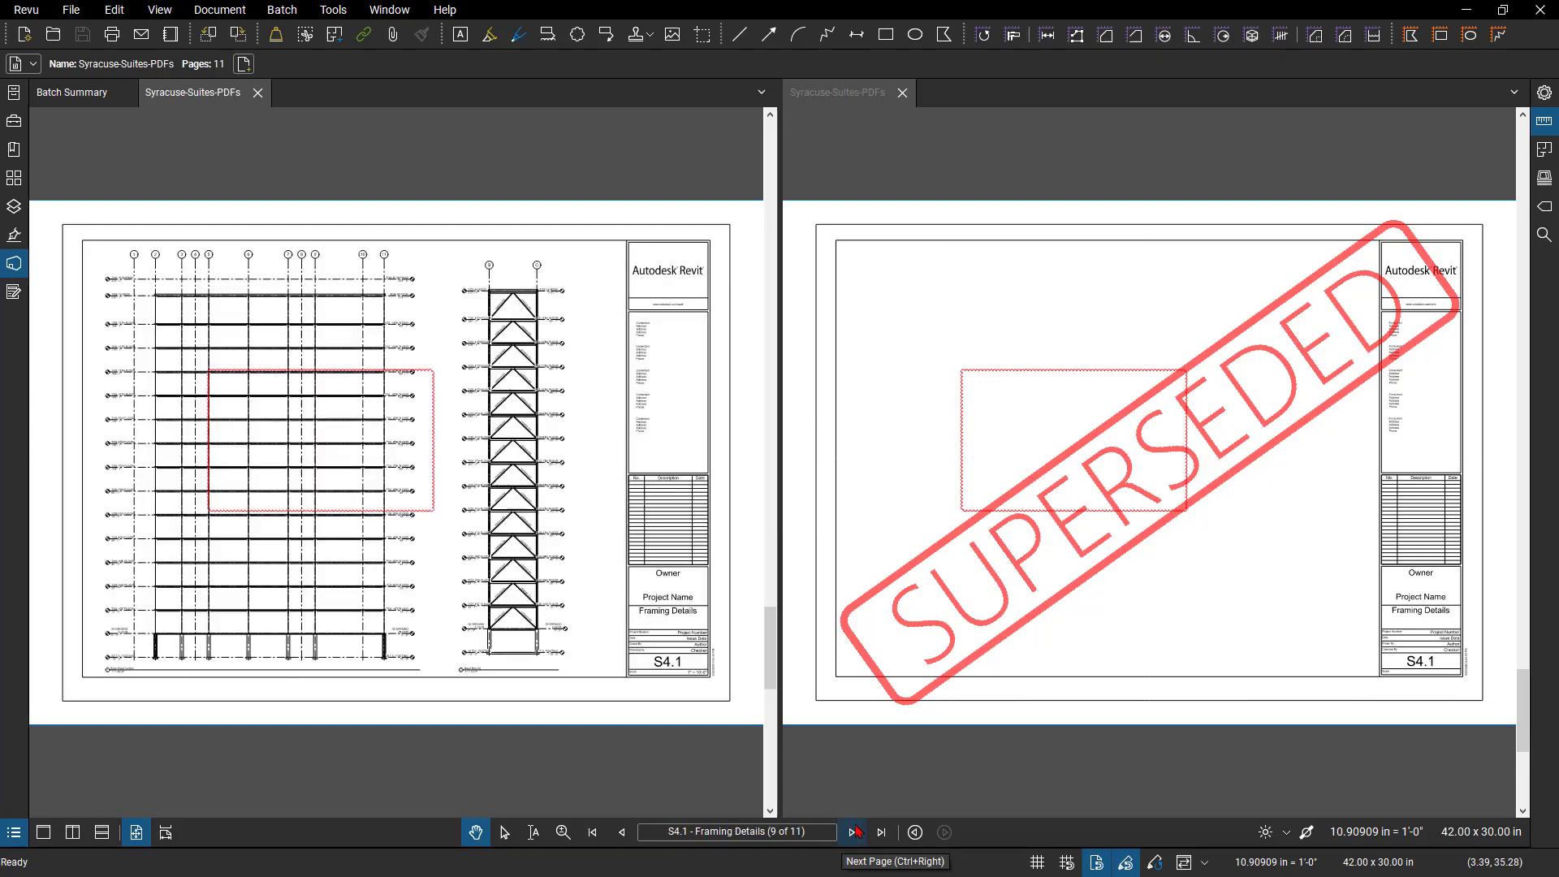